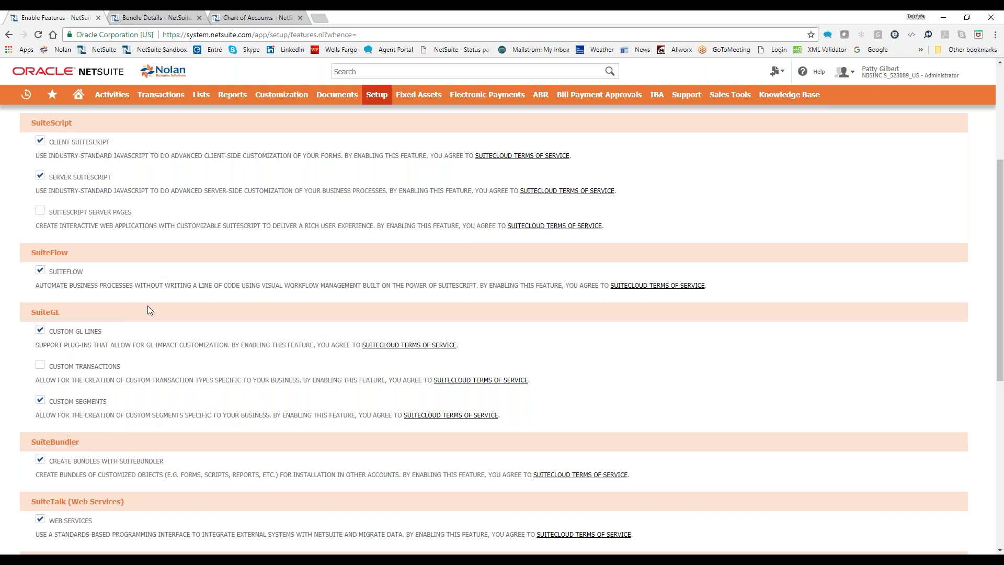
Review the components included in the Nolan Integrated Business Accounting bundle on its Bundle Details page
left_click(152, 17)
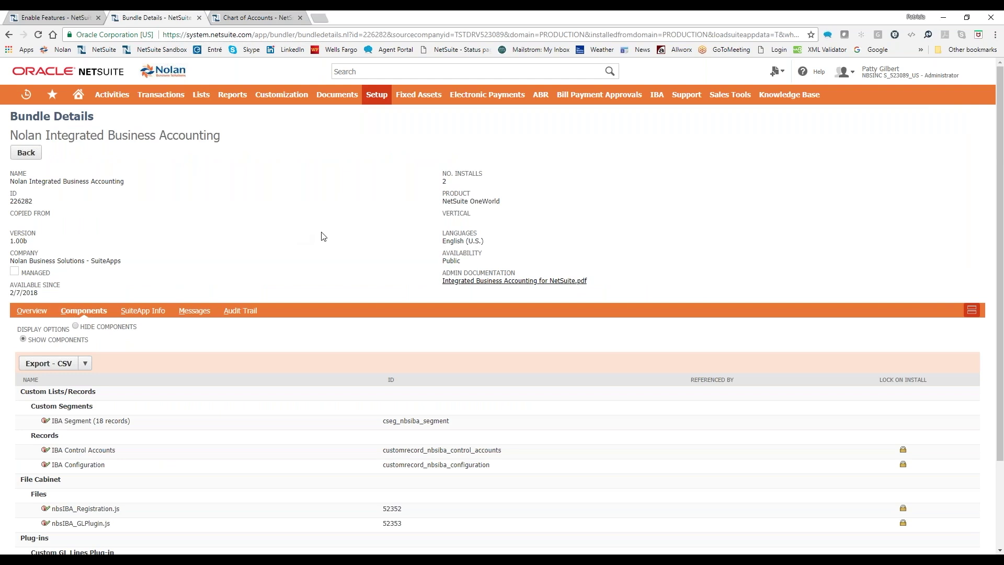
scroll(322, 236, "down", 2)
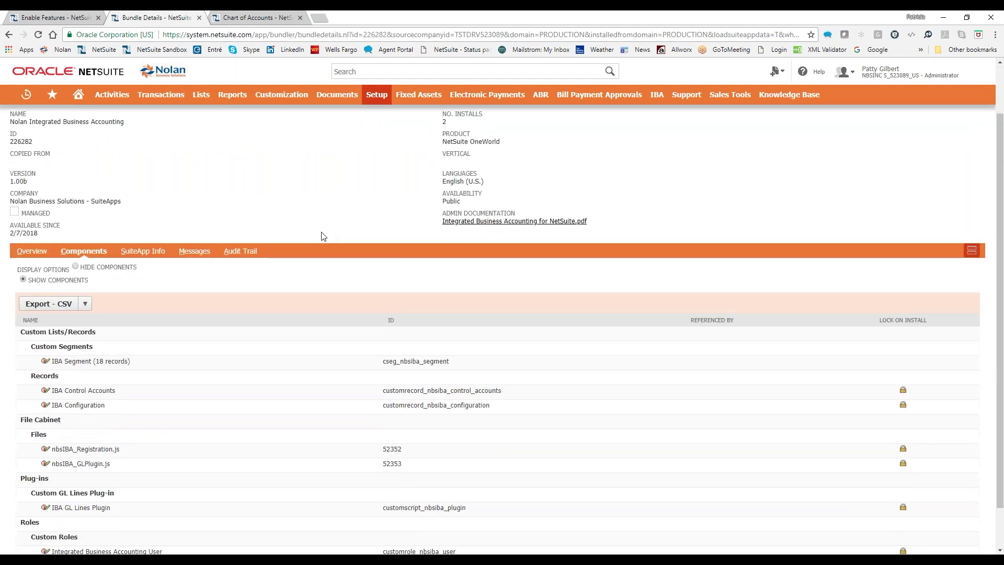
scroll(275, 343, "up", 2)
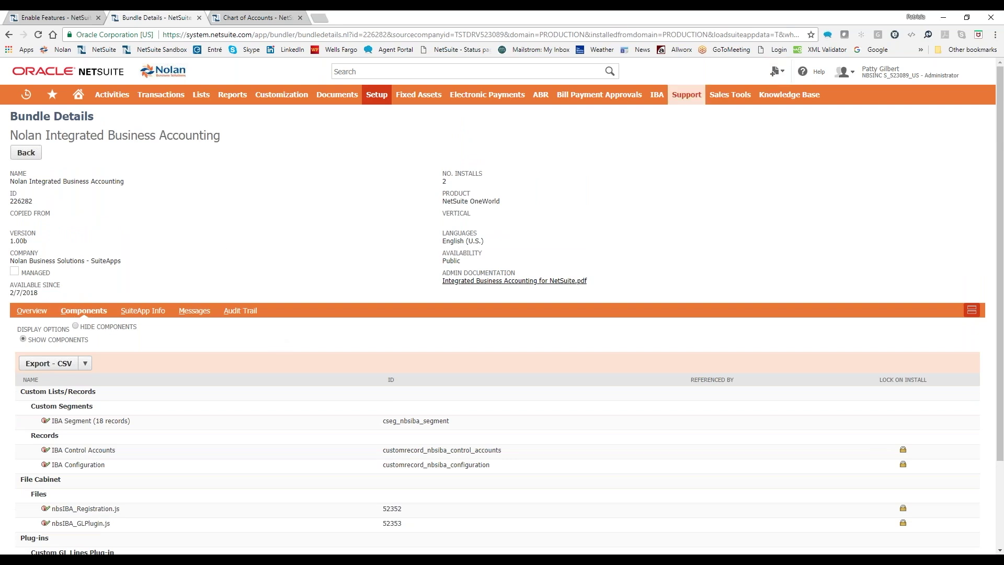
Open the IBA plug-in management page to check the Custom GL Lines plug-in implementation
mouse_move(657, 97)
mouse_move(672, 134)
left_click(727, 135)
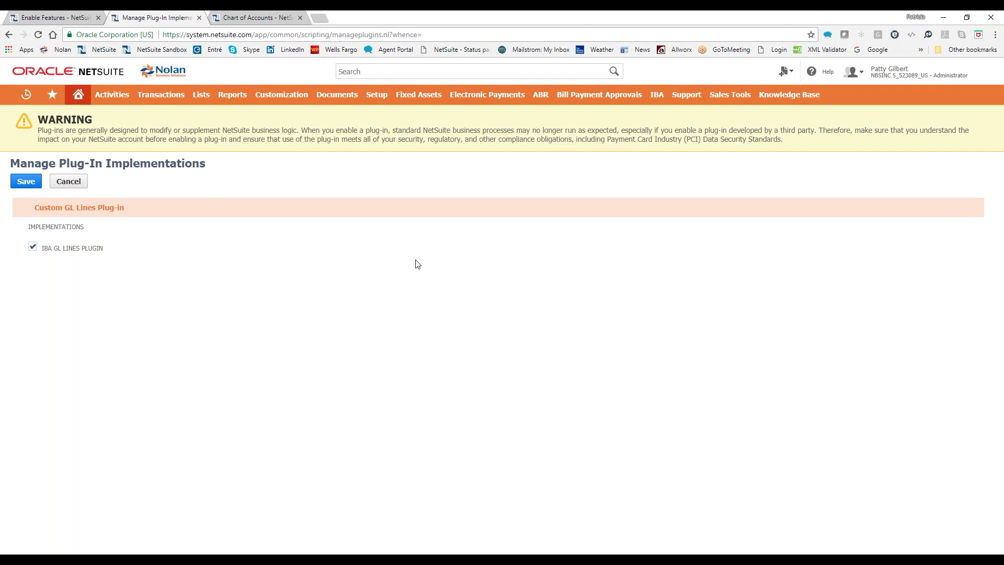
Open the custom segments list from the IBA setup and view the IBA Segment record
mouse_move(662, 99)
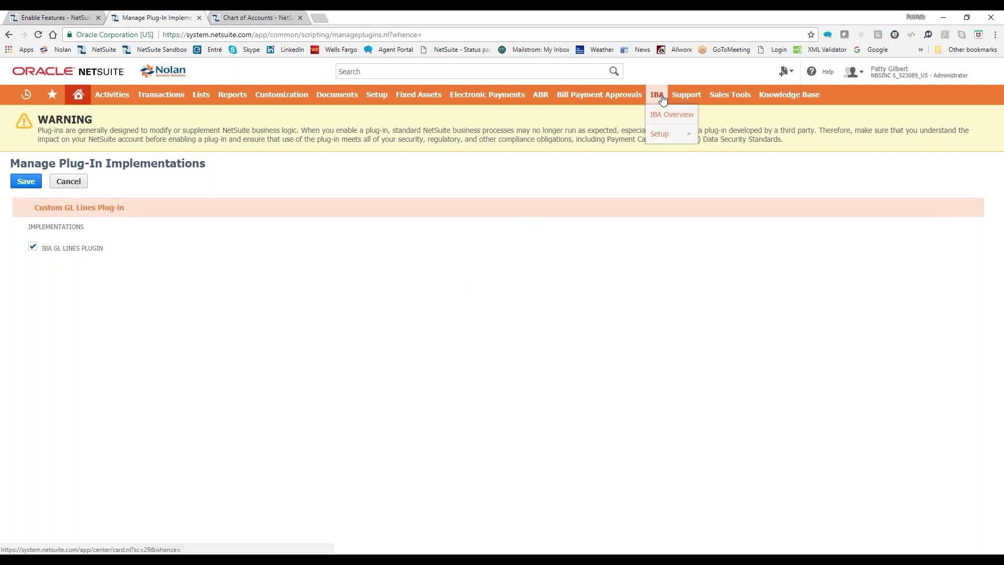
mouse_move(666, 136)
left_click(719, 155)
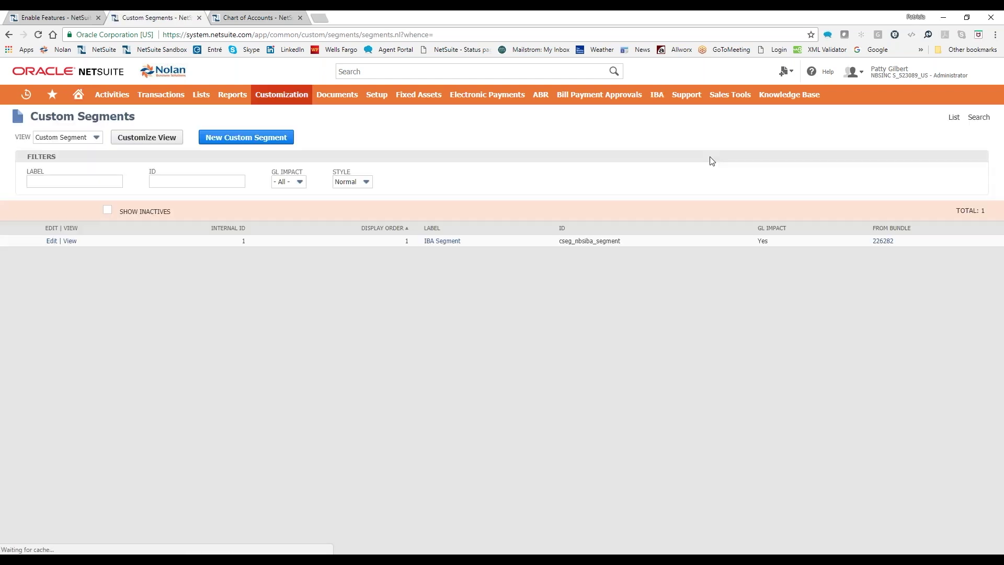
left_click(70, 243)
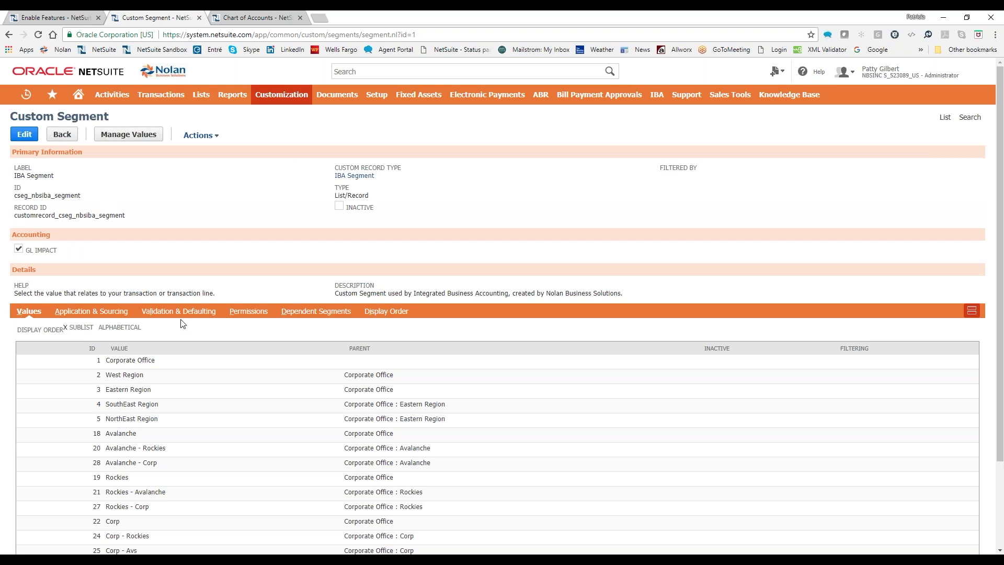
View the IBA GL Lines Plugin among the plug-in implementations and open its configuration
mouse_move(663, 100)
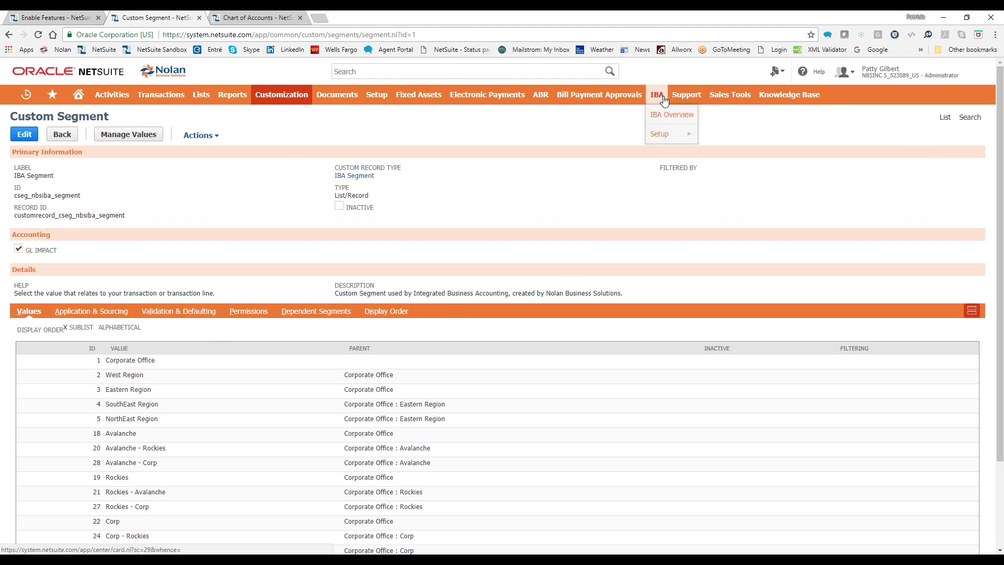
mouse_move(659, 131)
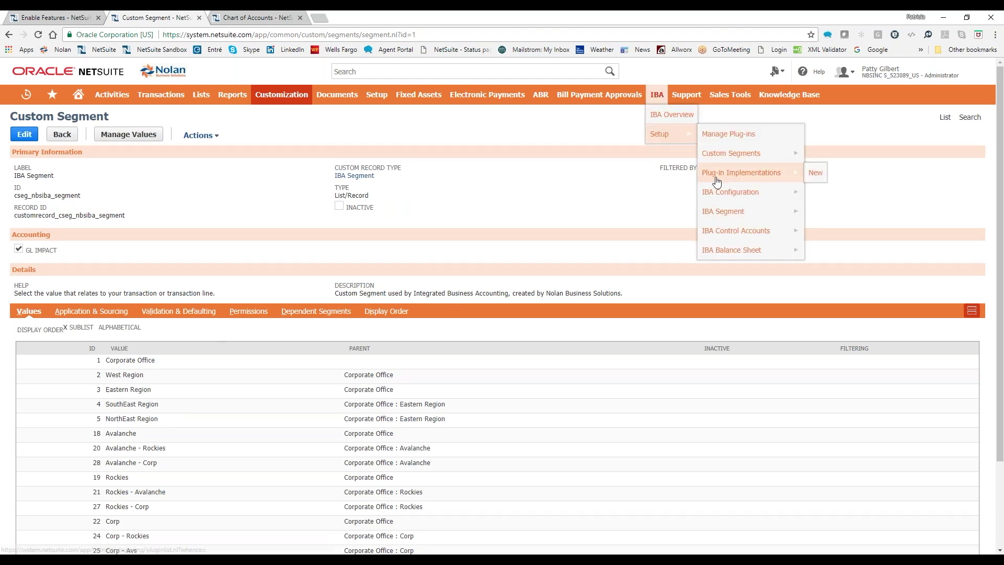
left_click(717, 181)
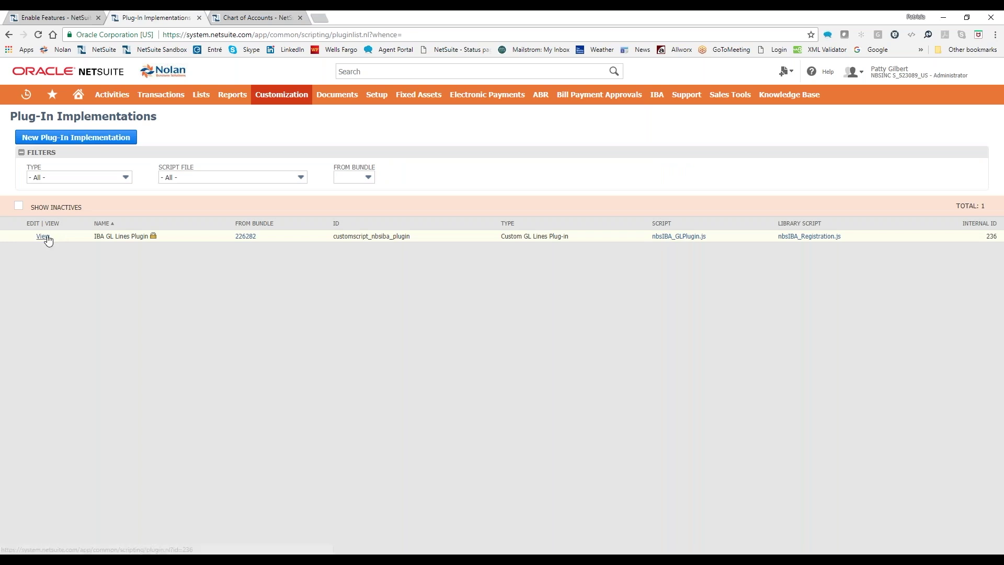
left_click(45, 237)
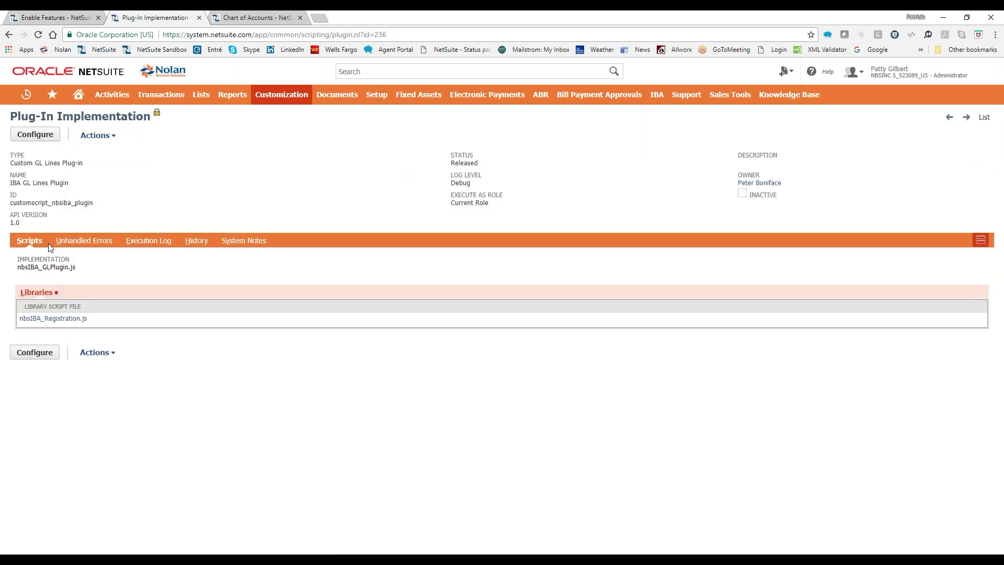
left_click(35, 135)
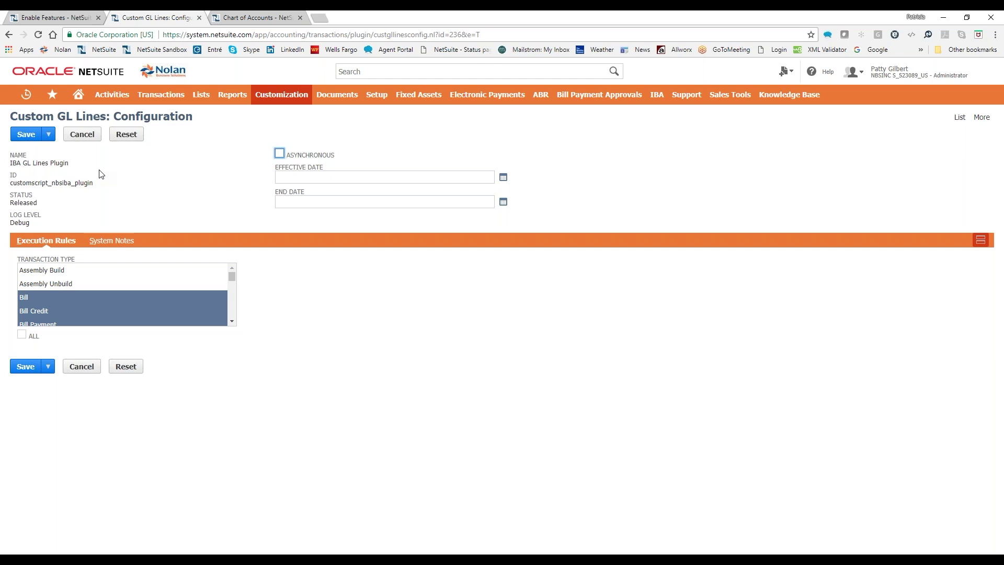
Examine which transaction types are selected in the plug-in's execution rules
left_click(233, 321)
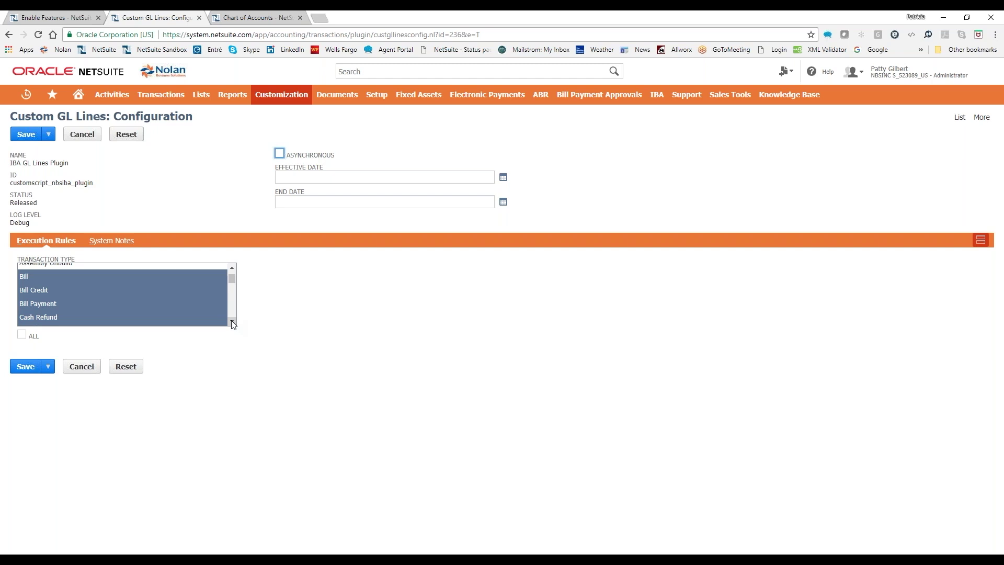
left_click(233, 322)
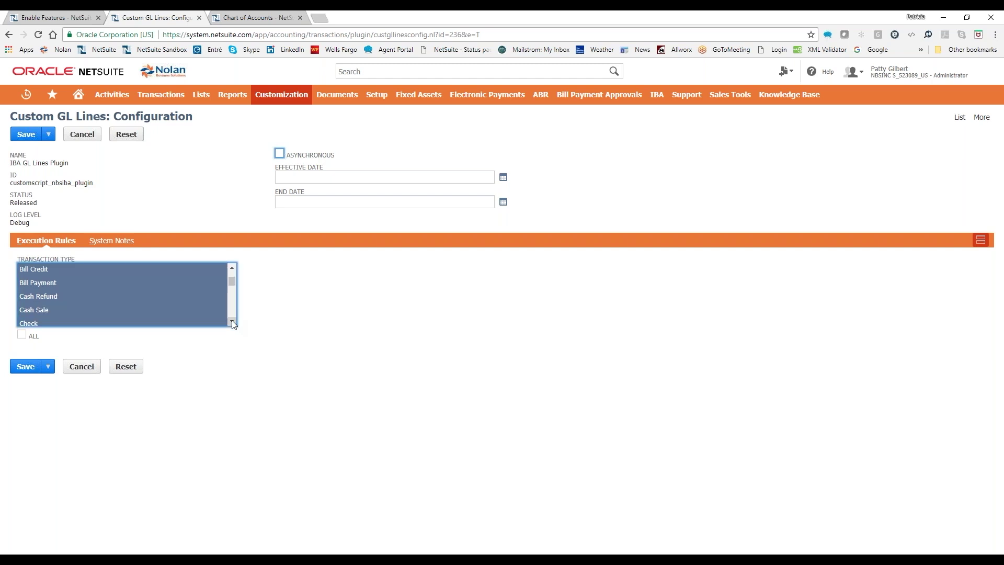
left_click(233, 322)
left_click(233, 322)
left_click(232, 322)
left_click(233, 322)
left_click(233, 322)
left_click(233, 322)
left_click(233, 322)
left_click(233, 322)
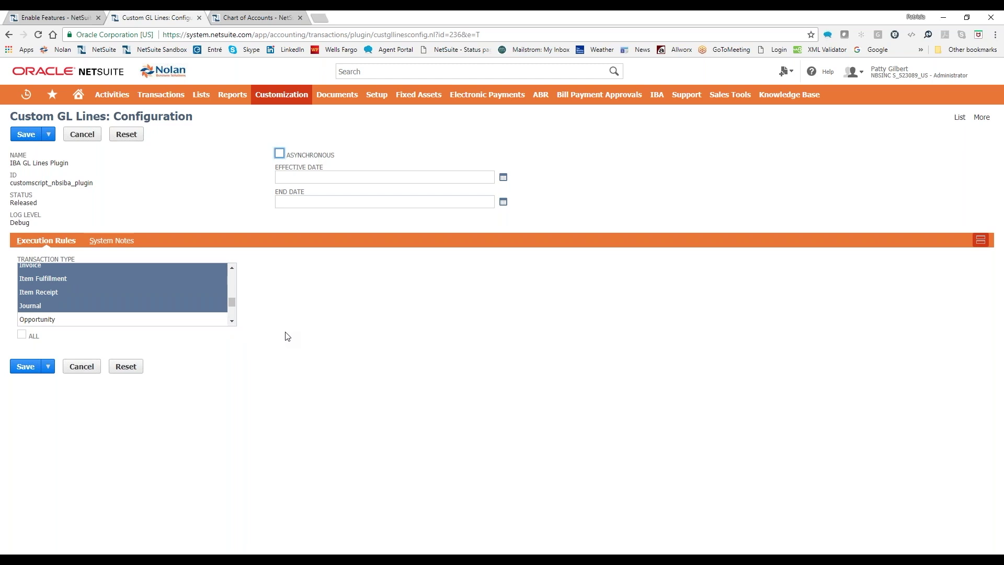
Close the plug-in configuration page and open the IBA Configuration list
left_click(199, 18)
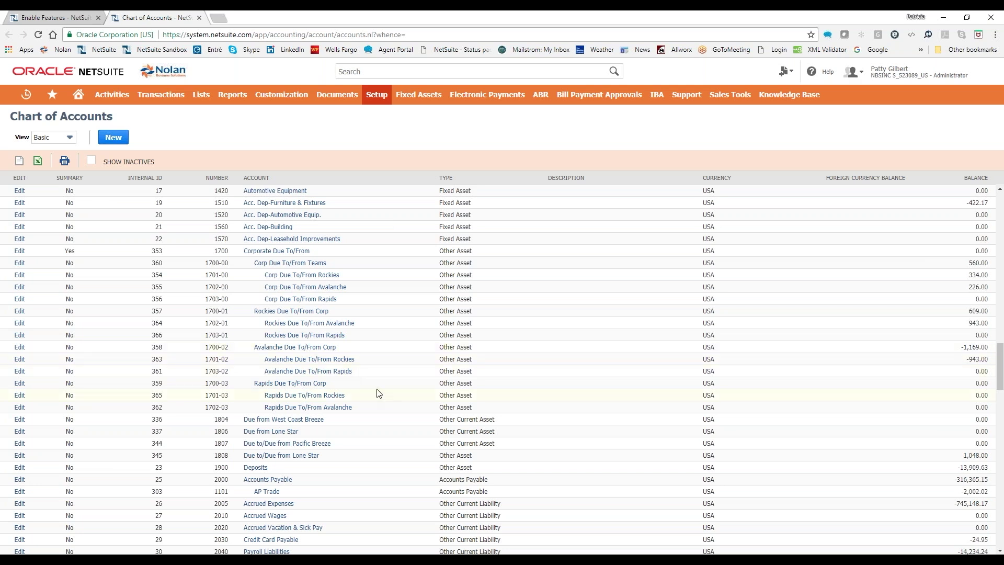
mouse_move(657, 95)
mouse_move(660, 134)
left_click(731, 191)
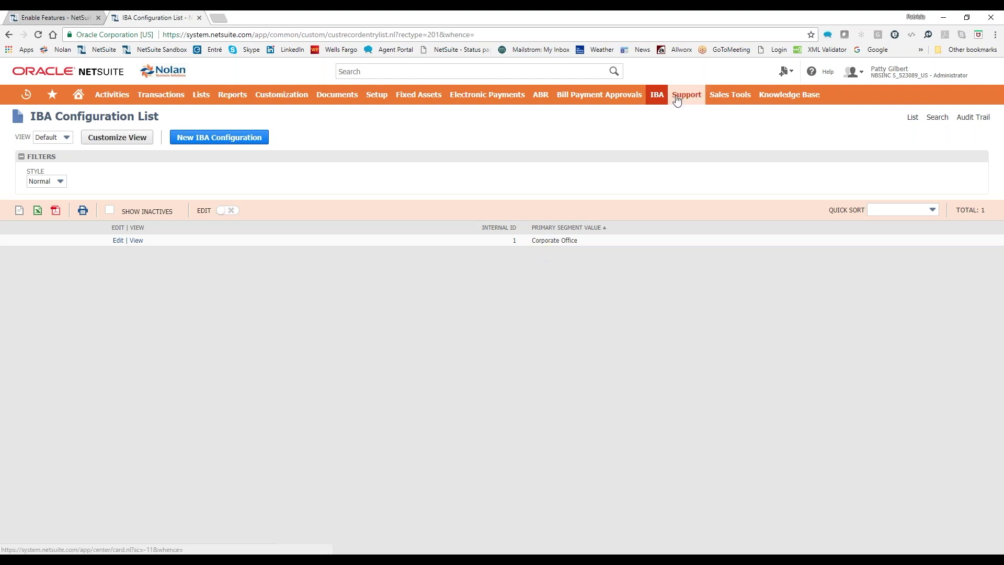
Open the IBA Segment list, view the Avalanche - Corp segment record, and return to the list
mouse_move(656, 98)
mouse_move(661, 134)
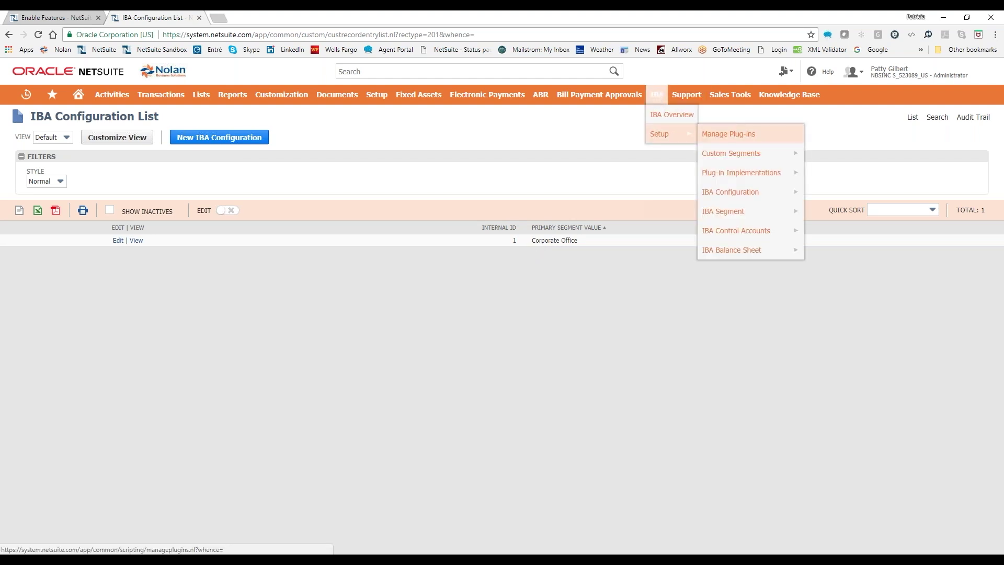
mouse_move(724, 218)
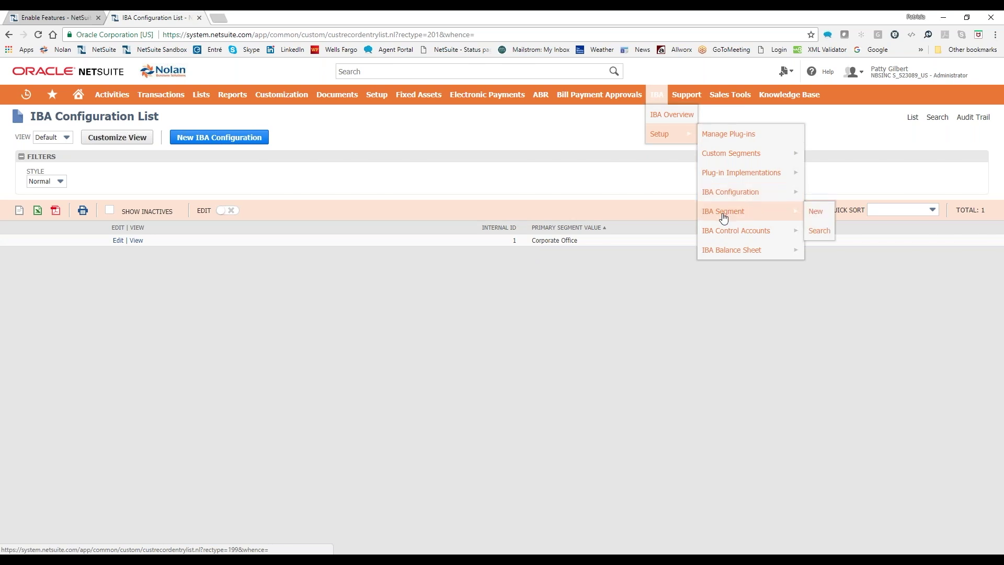
left_click(723, 219)
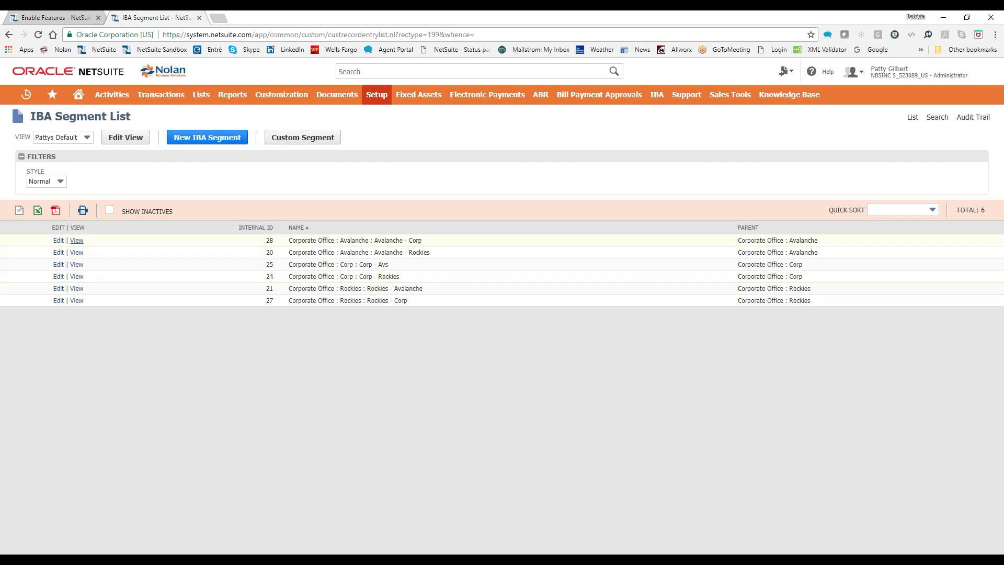
left_click(77, 241)
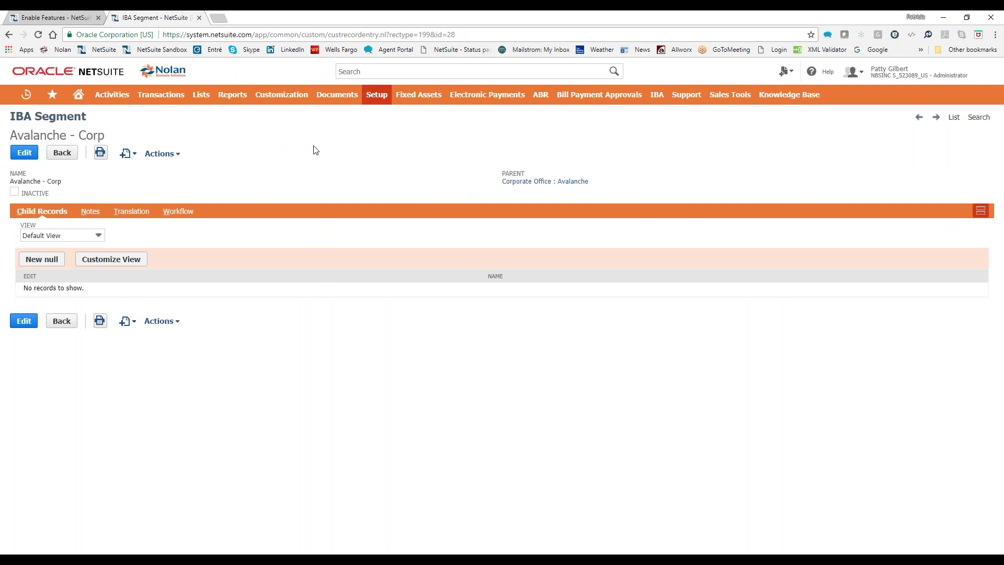
left_click(937, 118)
left_click(954, 118)
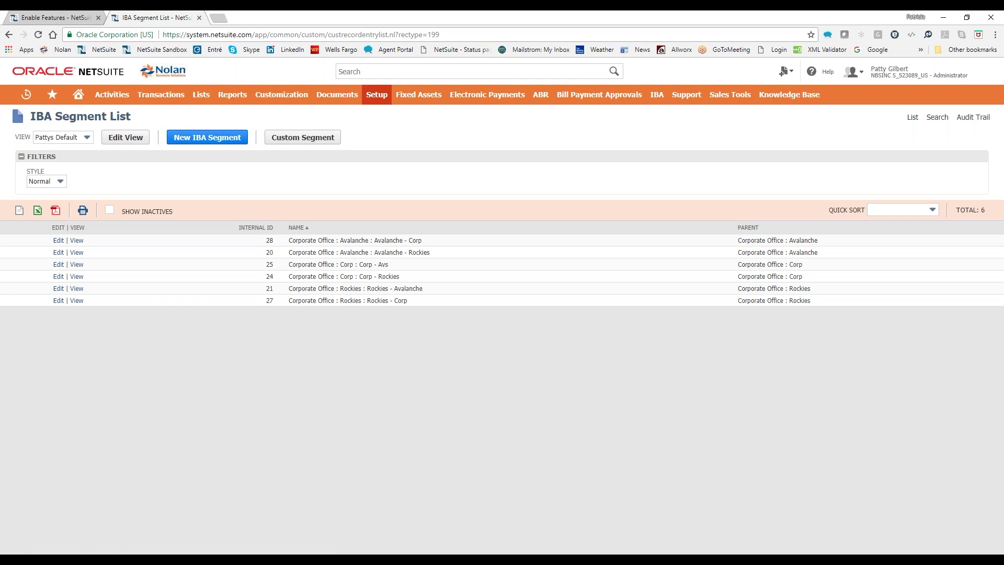
Open the IBA Control Accounts list to review the due to/from accounts for each segment
mouse_move(662, 102)
mouse_move(659, 134)
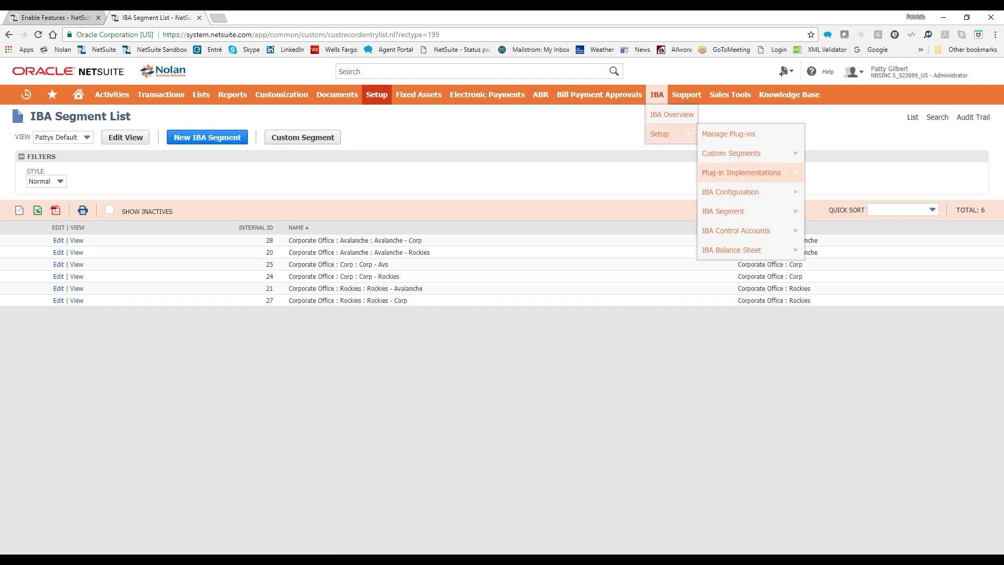
left_click(743, 234)
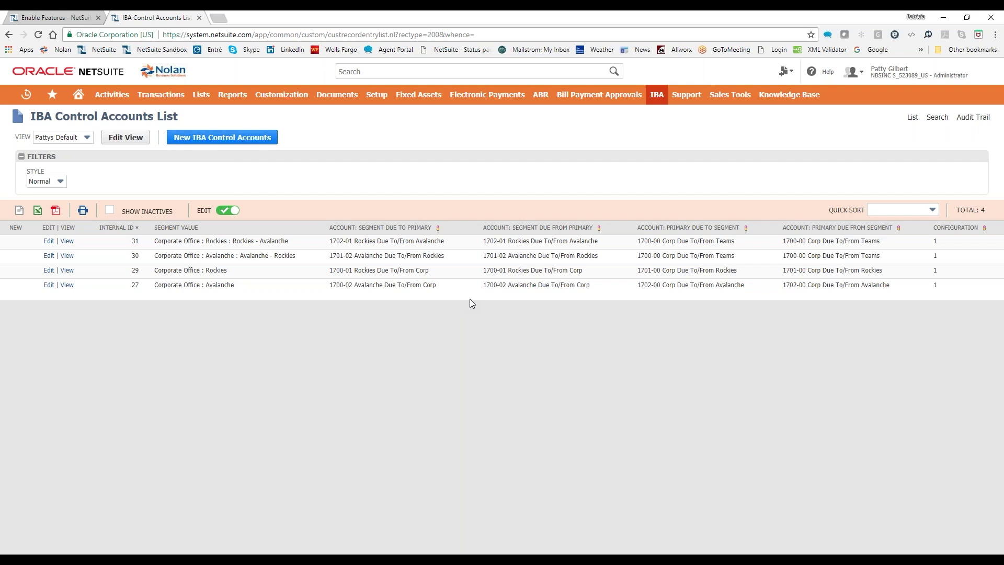
Start a new supplier bill with reference number Web0001 and supplier ACME
mouse_move(167, 95)
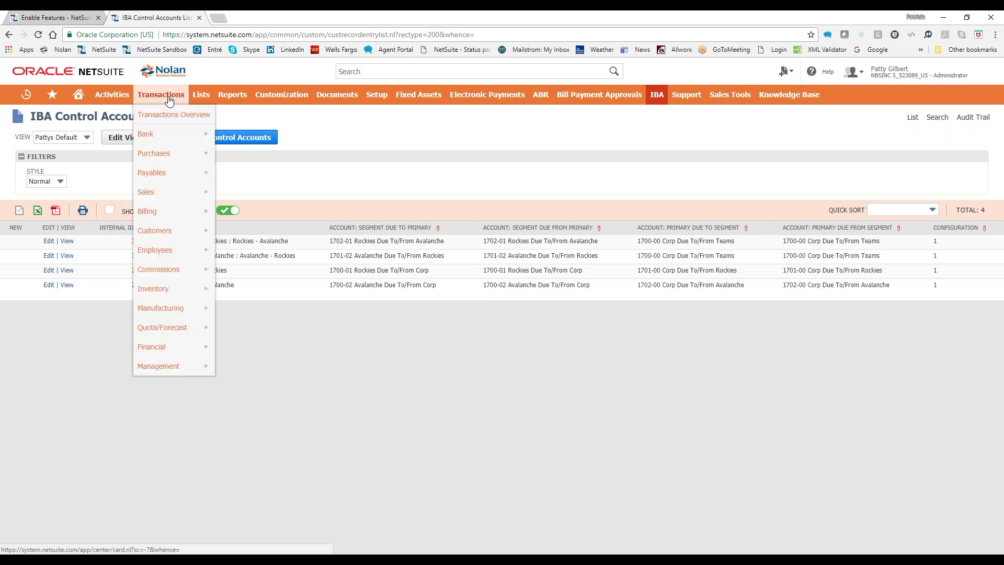
mouse_move(176, 167)
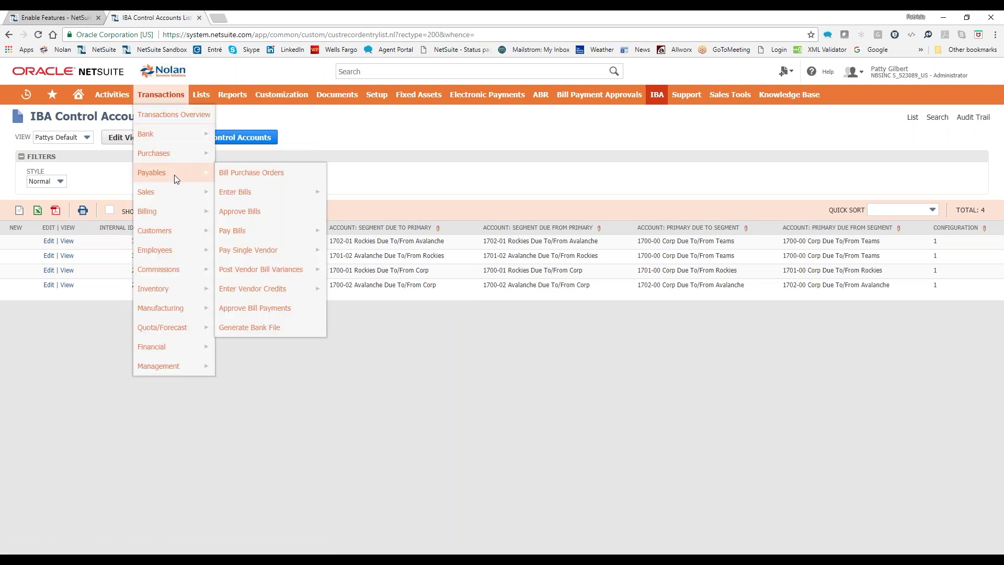
left_click(247, 195)
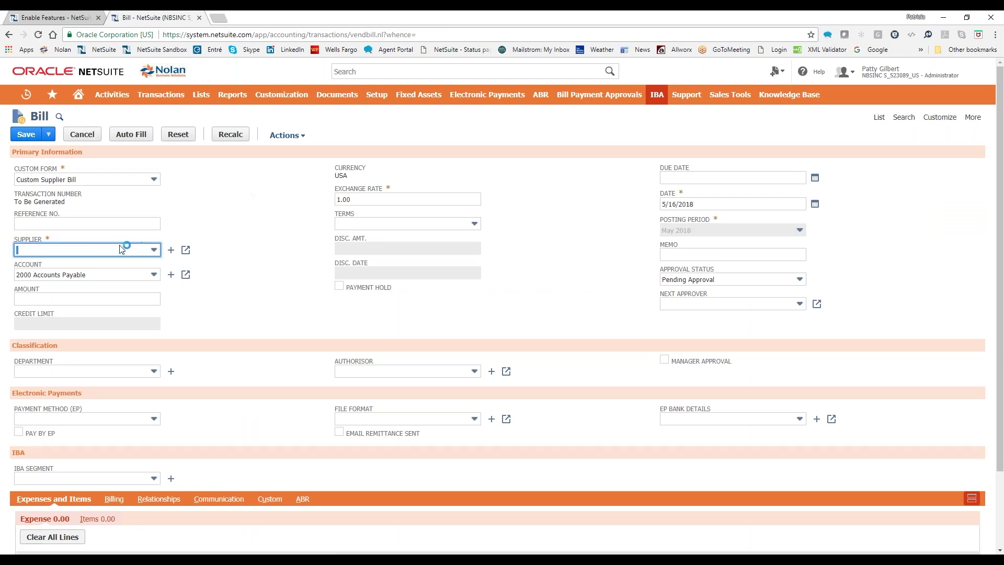
left_click(120, 225)
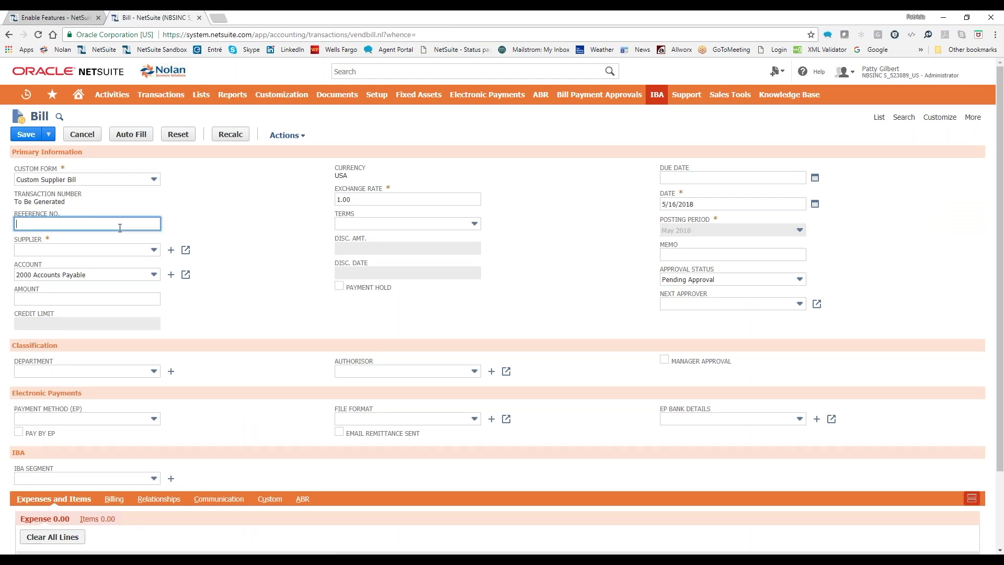
type("Web0001")
key("Tab")
type("A")
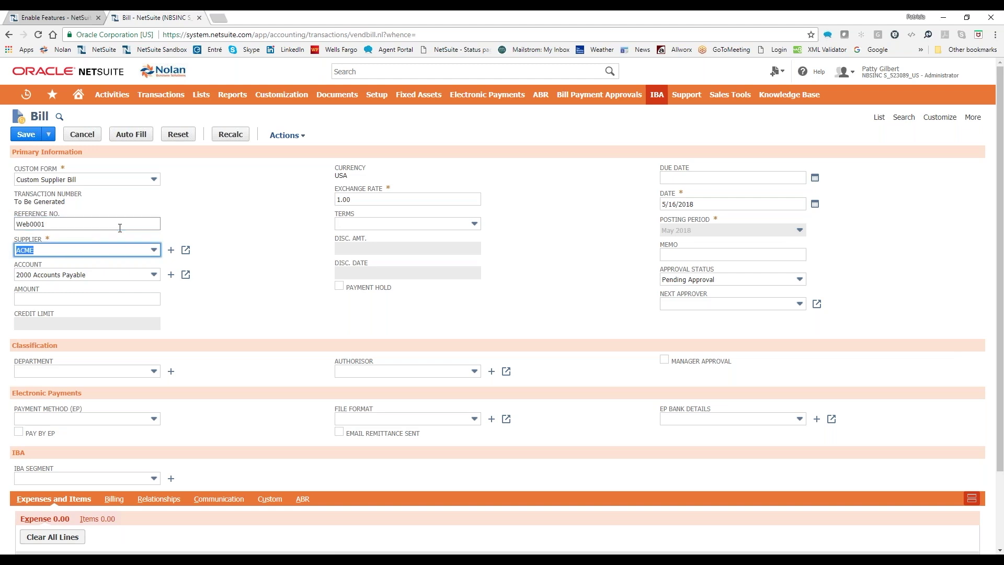
key("Tab")
key("Tab")
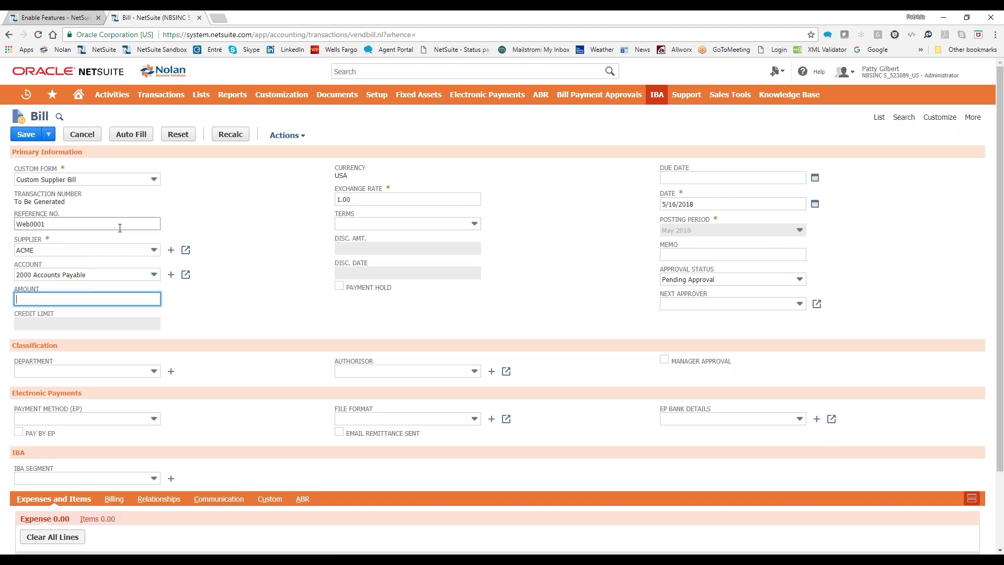
Set the bill's approval status to Approved and its header IBA segment to Corporate Office
left_click(677, 279)
left_click(677, 306)
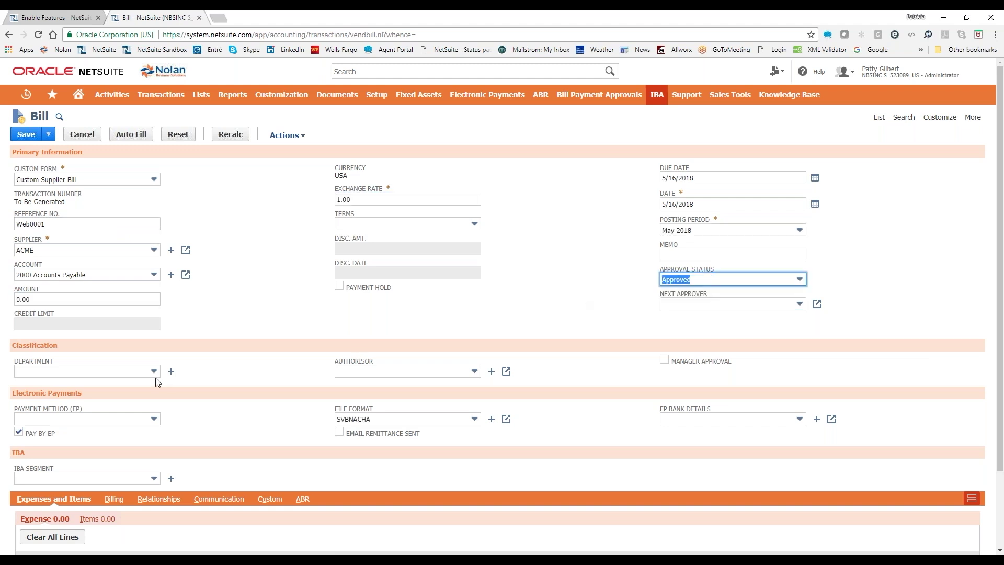
scroll(31, 386, "down", 2)
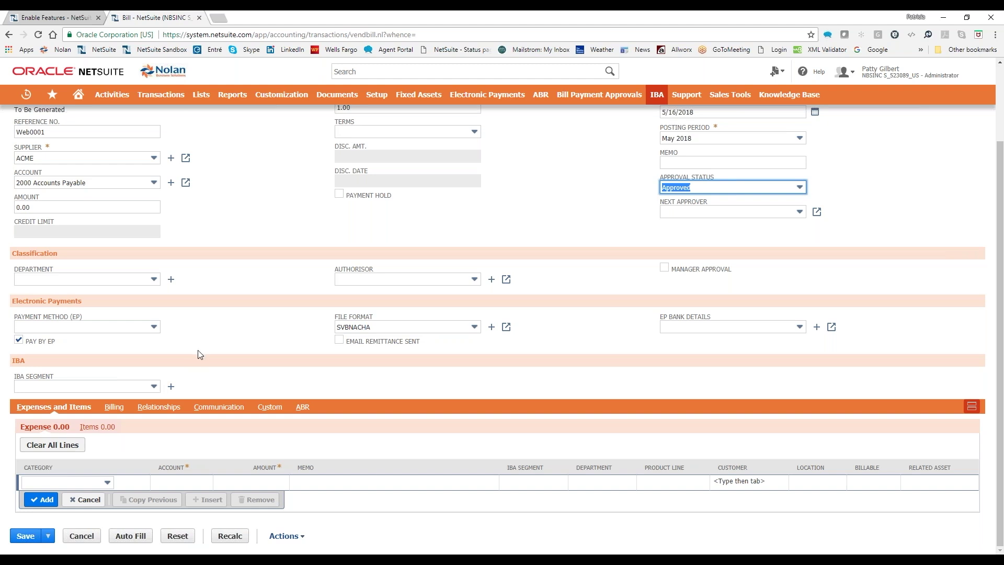
left_click(125, 387)
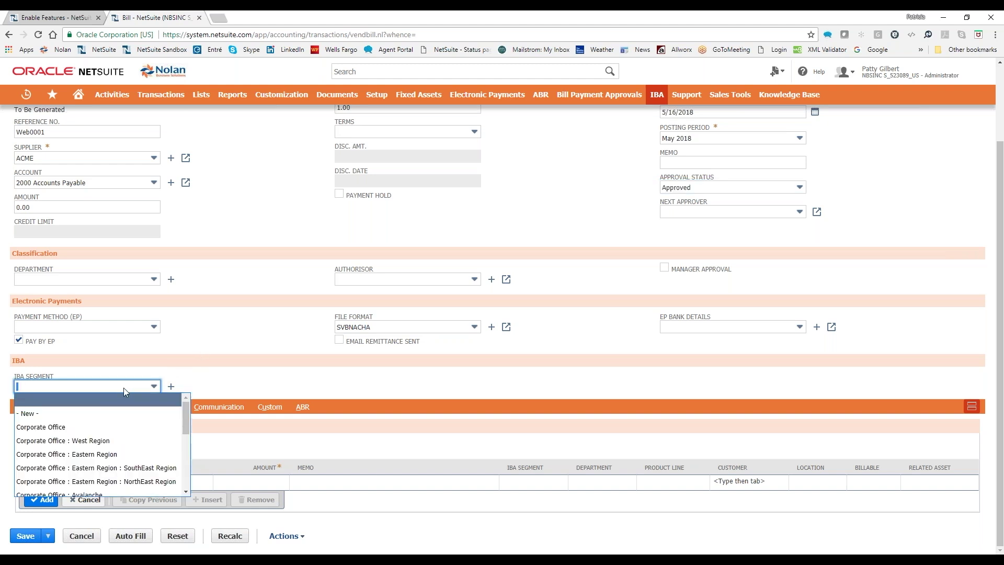
left_click(63, 427)
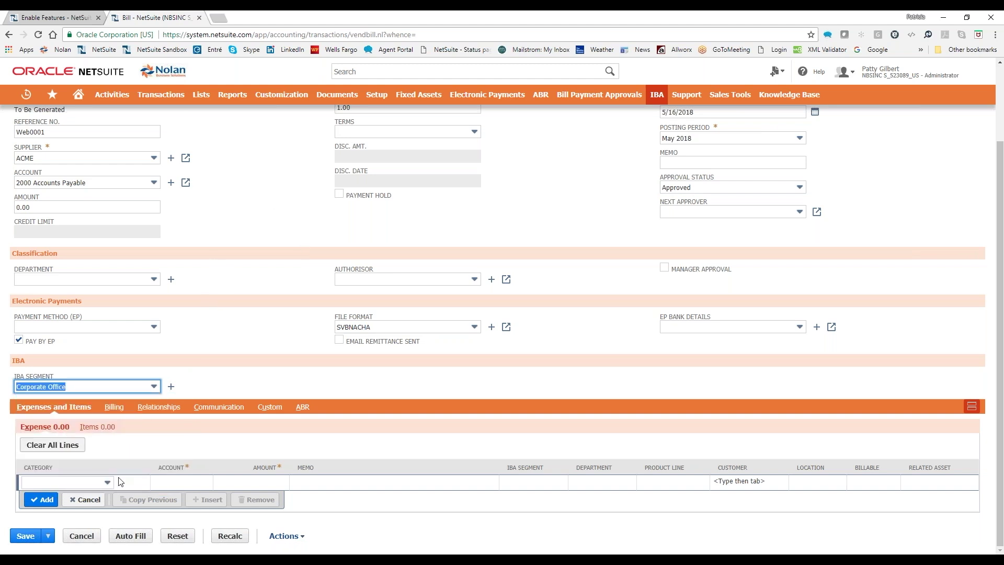
Enter a bill expense line for account 6200 Rent Expense with amount 1,000.00 and memo "Corp pays Rockies"
left_click(176, 484)
type("6200 Rent Expense")
key("Tab")
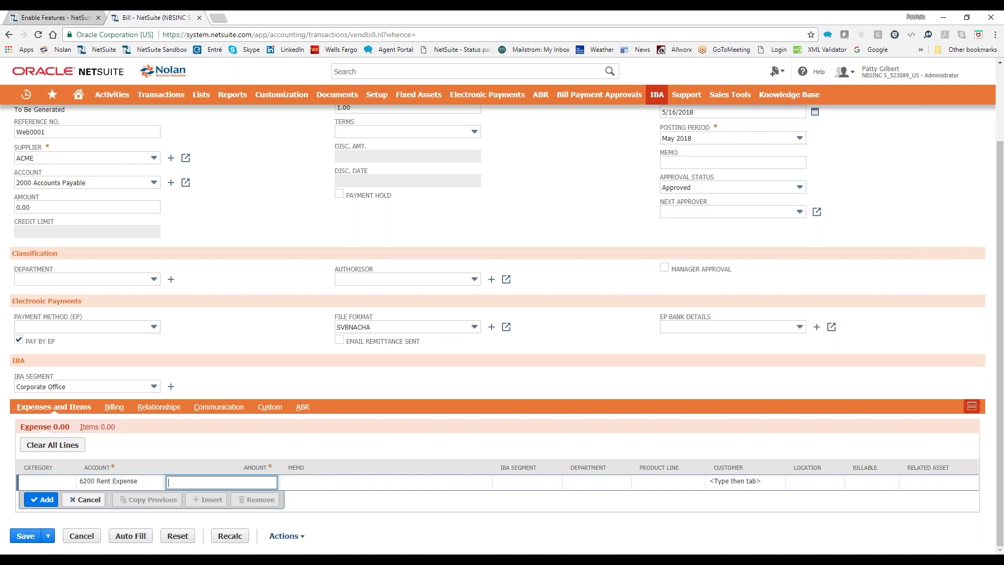
type("1000")
left_click(360, 481)
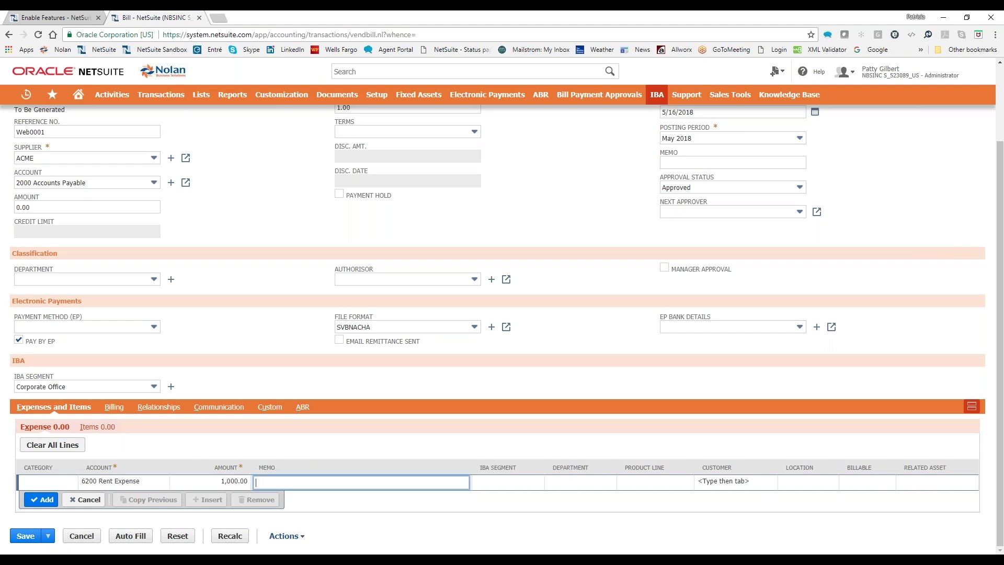
type("Corp pays ")
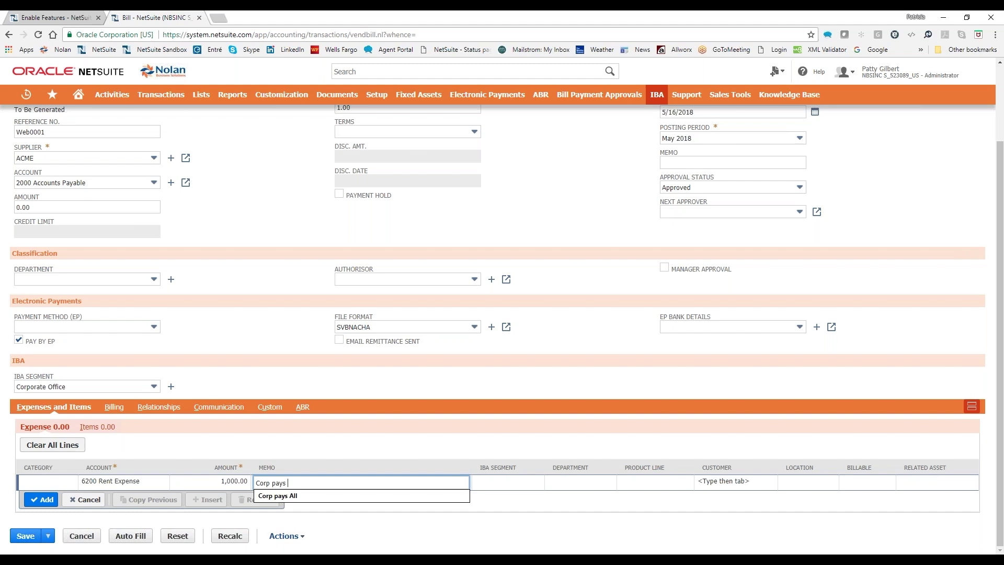
type("Rockies")
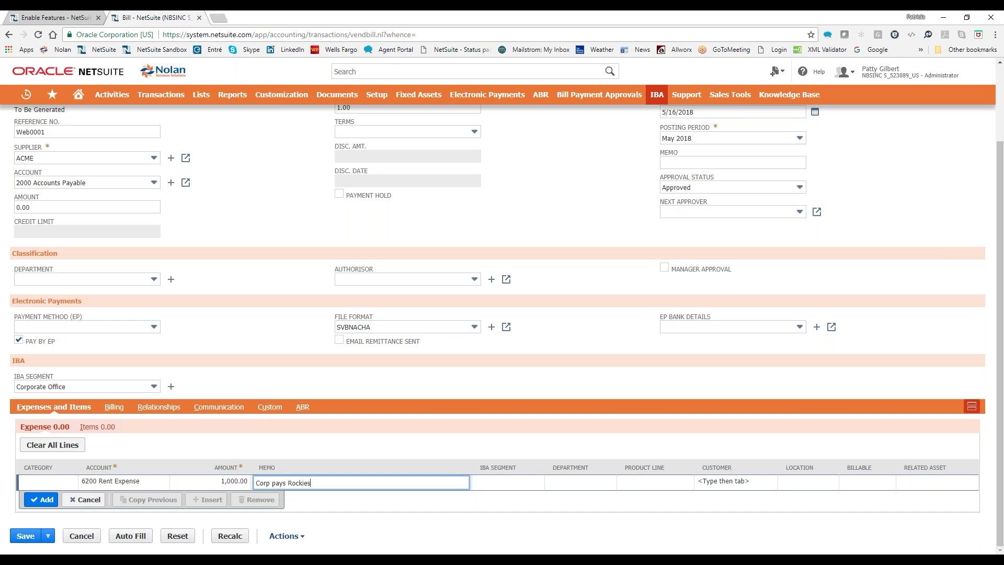
key("Tab")
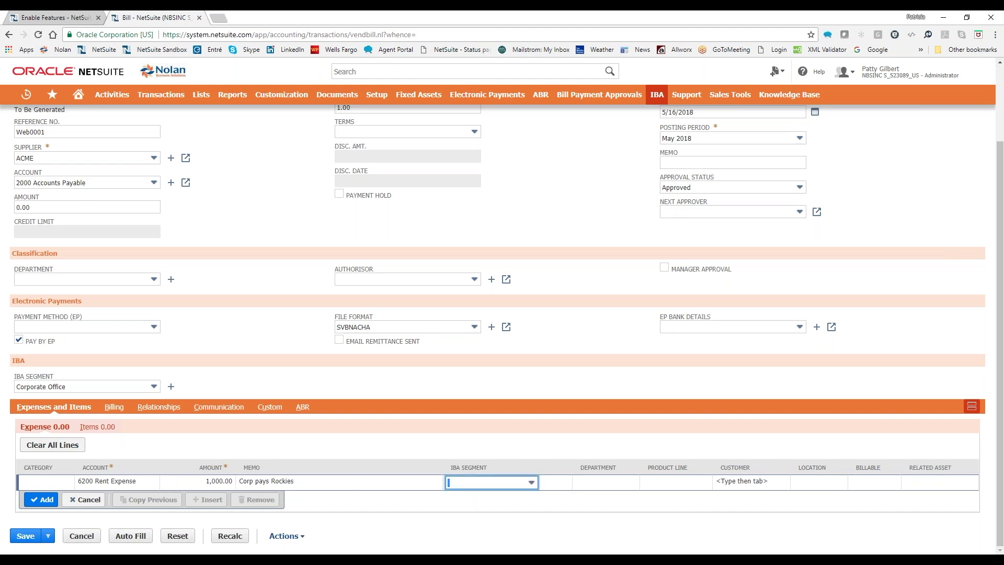
Assign the IBA segment Corporate Office : Rockies to the expense line and add the line to the bill
left_click(469, 488)
scroll(463, 465, "down", 2)
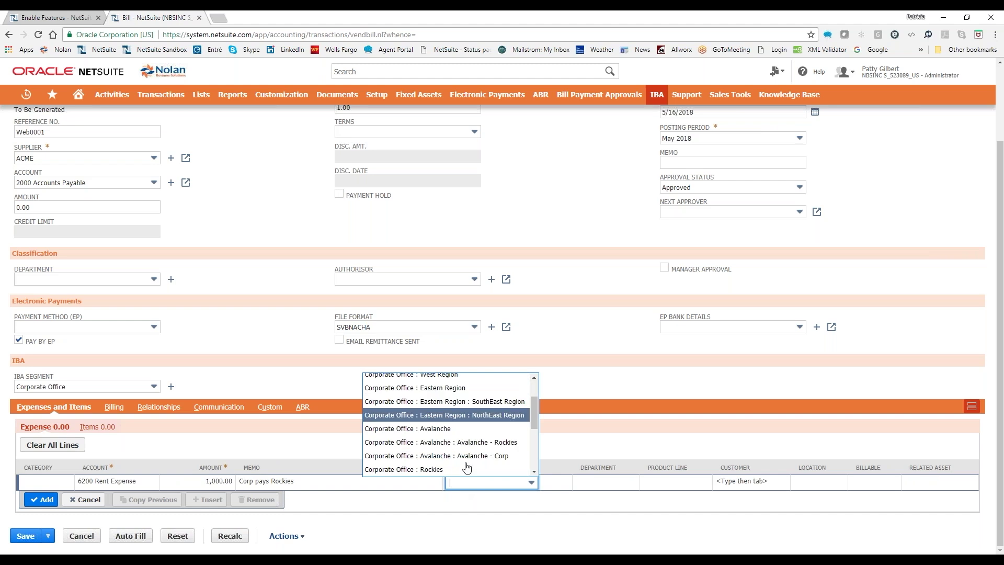
left_click(441, 464)
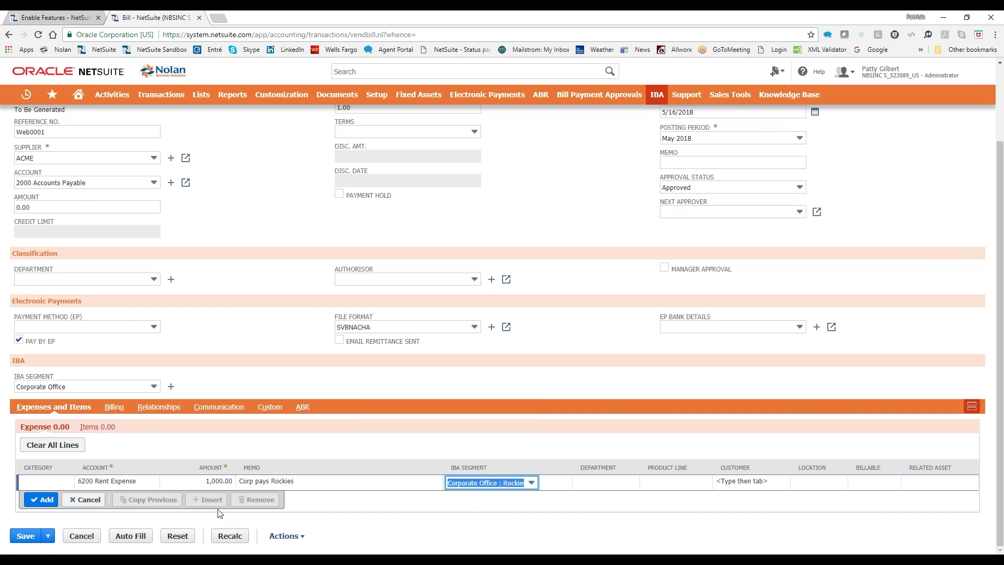
left_click(46, 501)
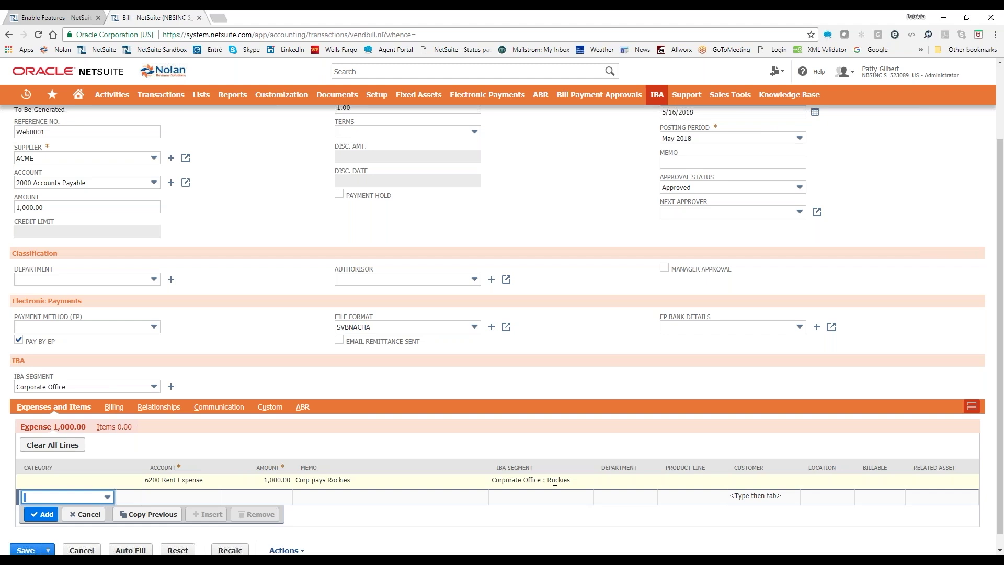
Enter a second expense line for 6200 Rent Expense with amount 2,000.00 and memo "Corp pays Avs"
left_click(167, 497)
type("6200 Rent Expense")
key("Tab")
type("1000")
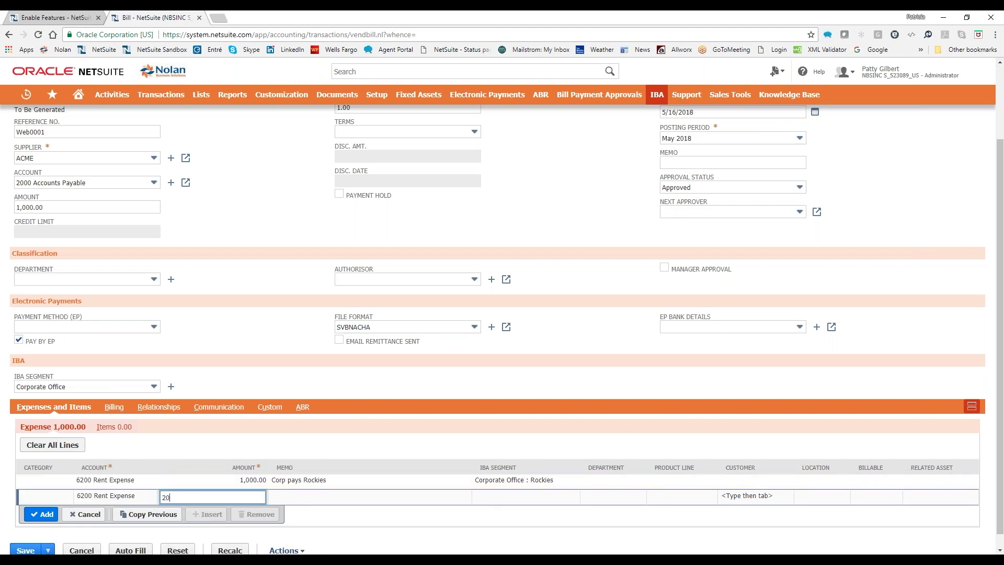
key("Tab")
type("Corp ")
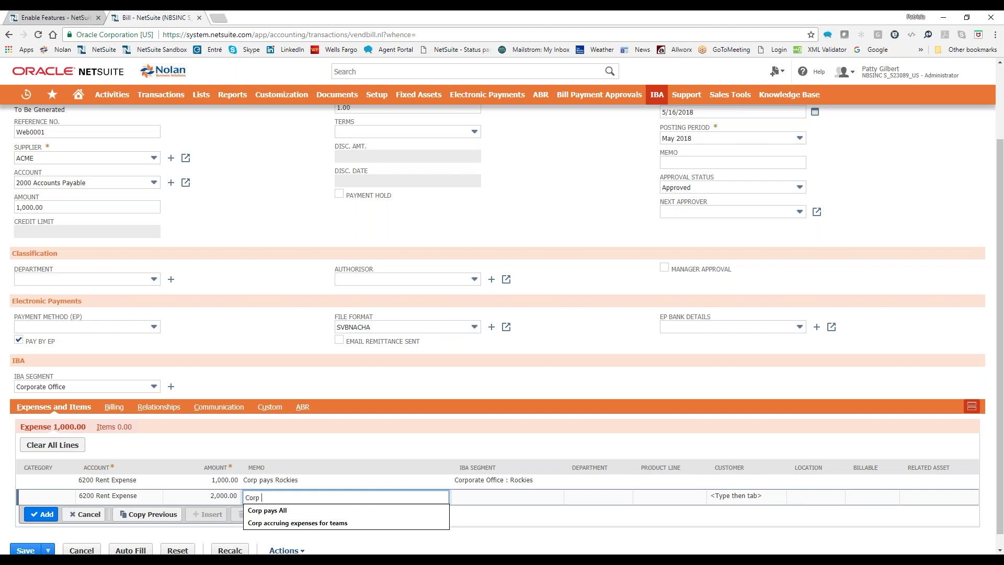
type("pays Avs")
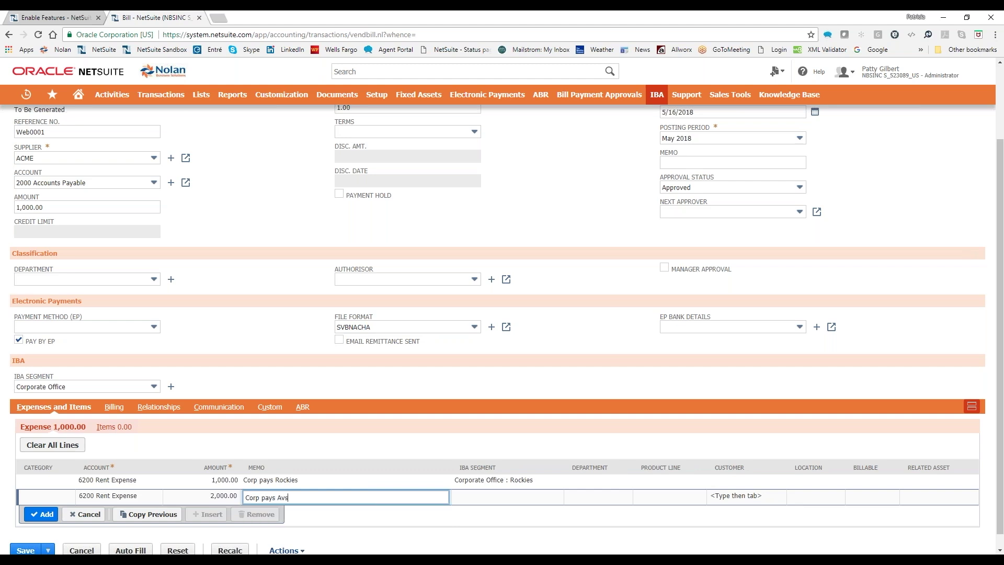
key("Tab")
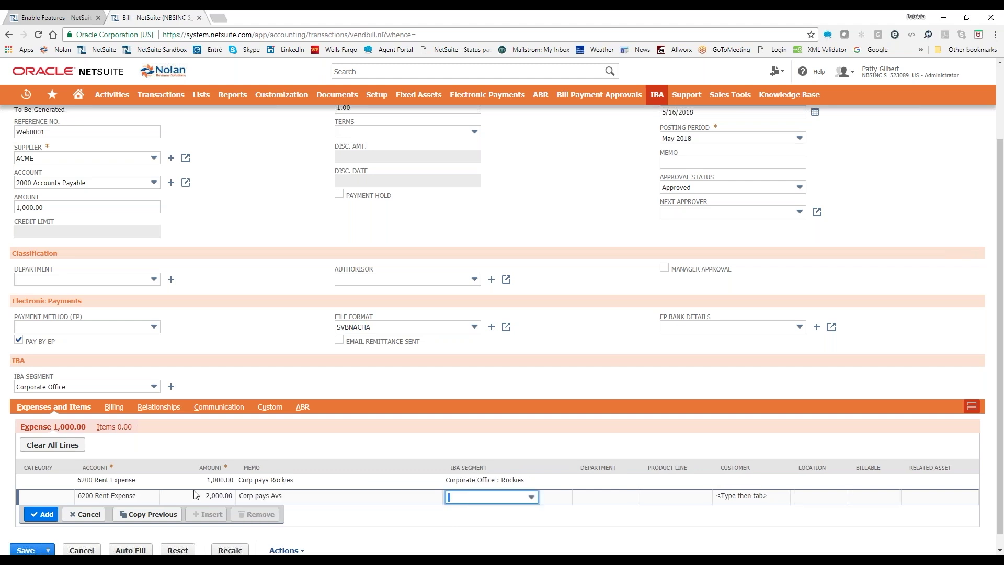
Set the second expense line's IBA segment to Corporate Office : Avalanche and add the line to the bill
left_click(481, 500)
key("Down")
key("Down")
key("Down")
key("Down")
key("Down")
key("Down")
key("Down")
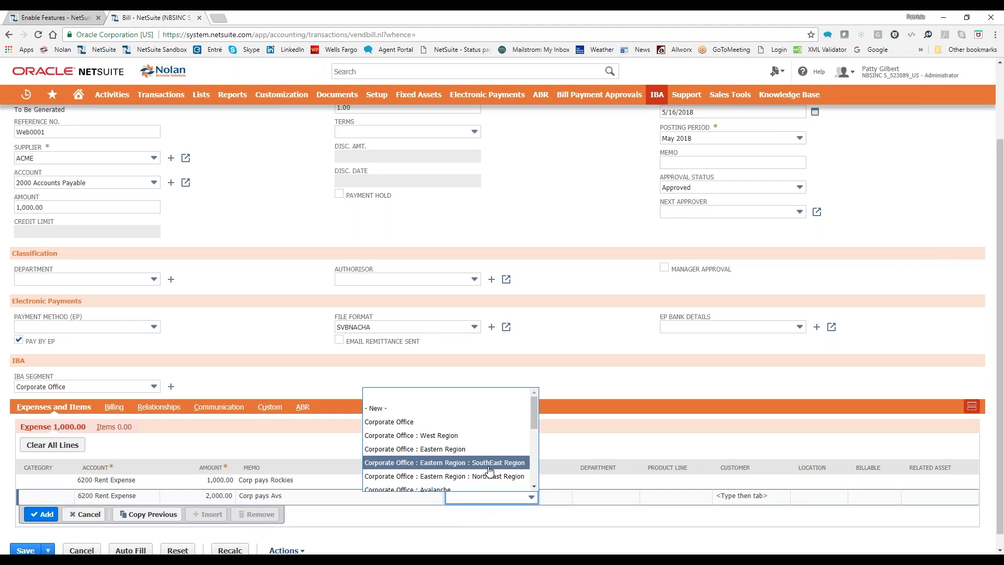
key("Return")
left_click(43, 514)
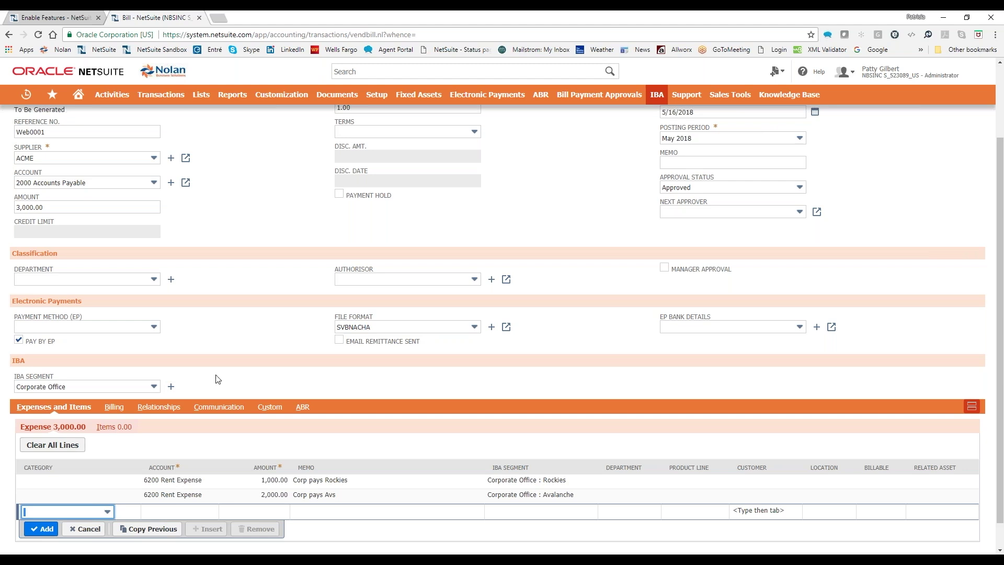
Save the supplier bill with its two rent expense lines
scroll(233, 373, "up", 1)
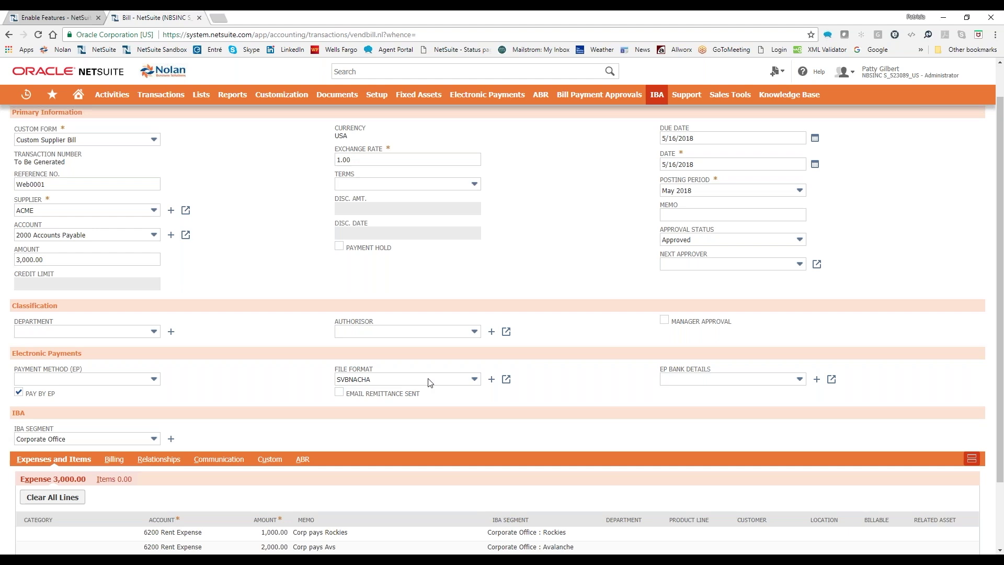
scroll(278, 327, "up", 1)
left_click(20, 135)
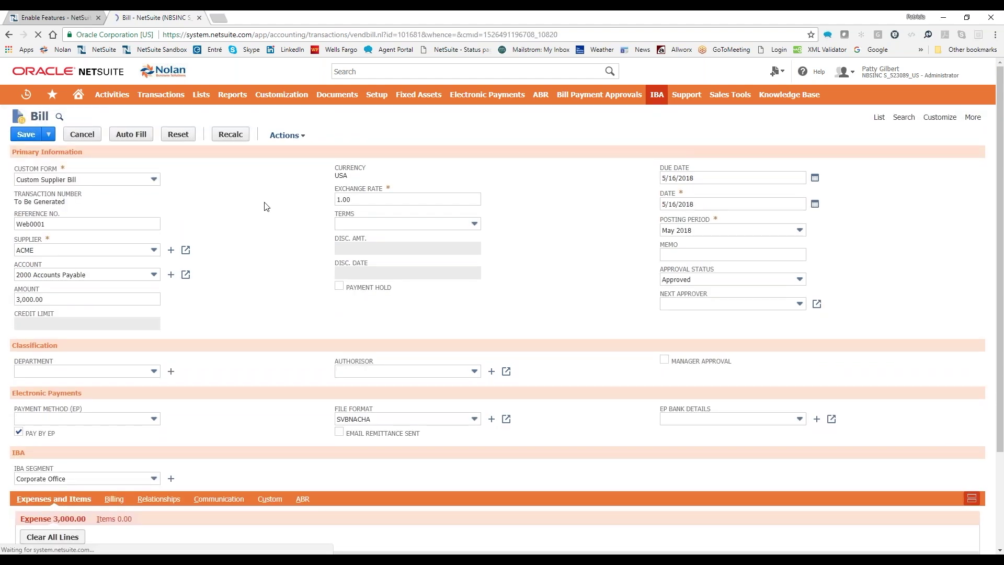
View the saved bill's GL Impact to examine the due to/from lines, and return to the bill
mouse_move(268, 195)
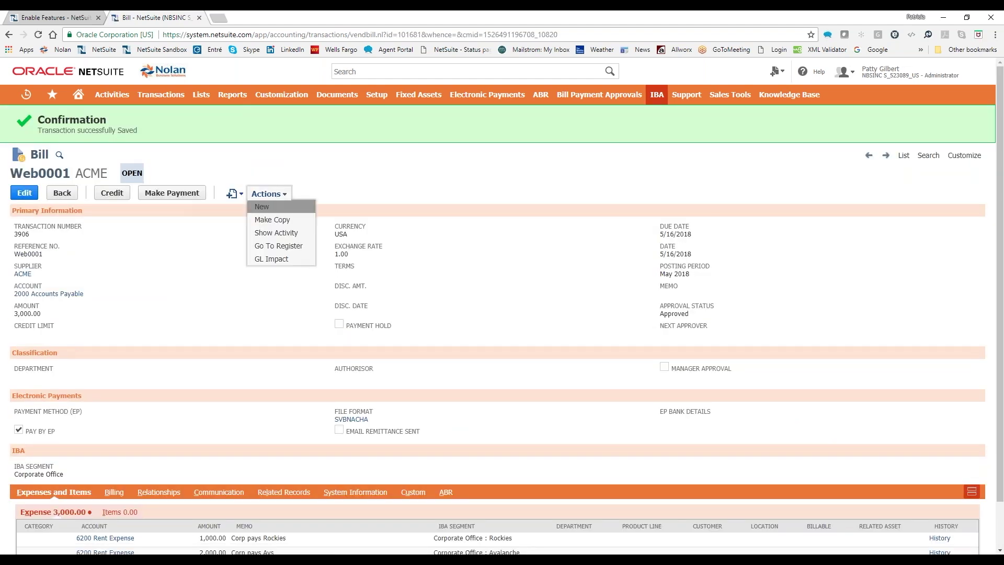
left_click(279, 259)
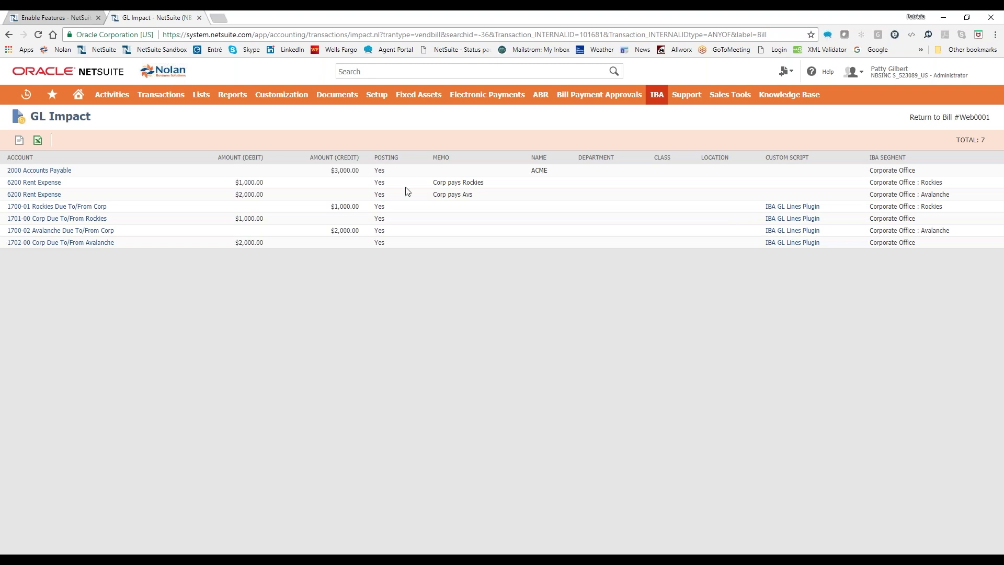
left_click(920, 117)
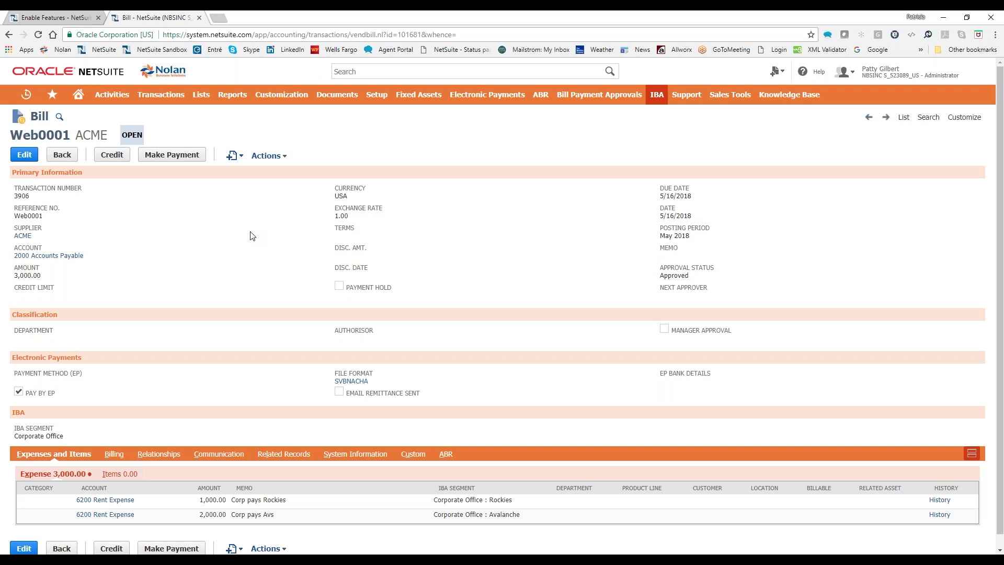
Start a new journal entry
mouse_move(165, 105)
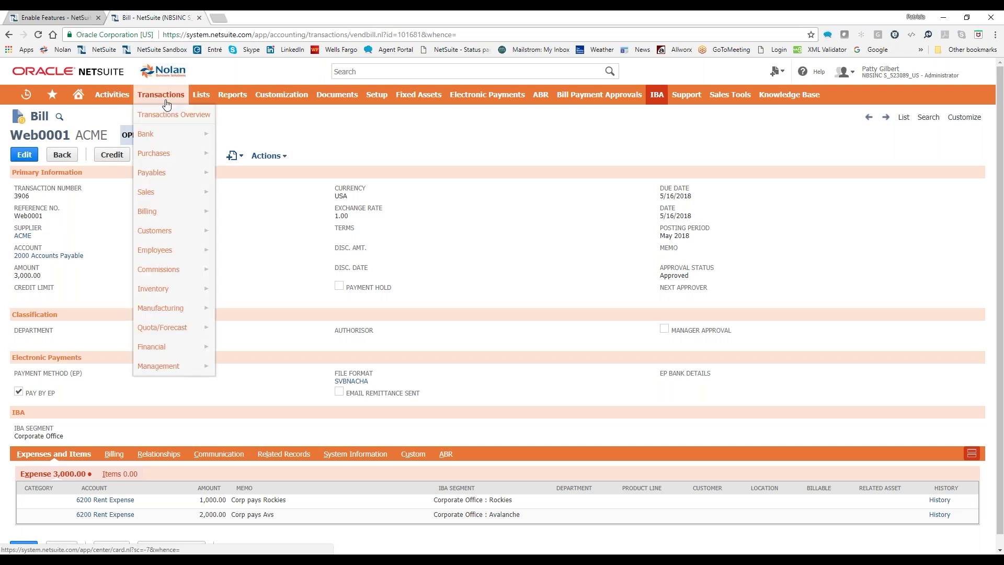
mouse_move(205, 354)
left_click(253, 351)
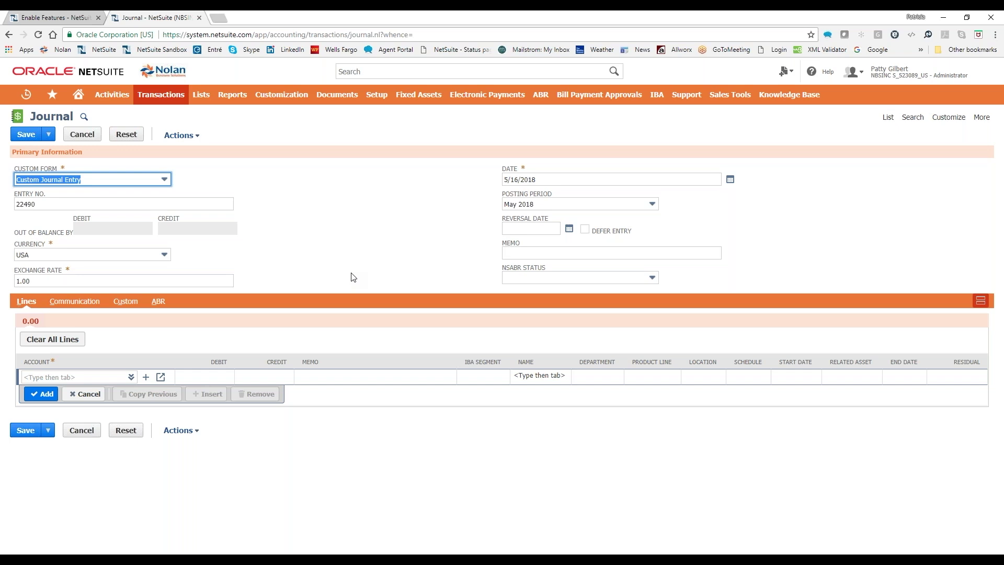
Enter a journal line debiting 6200 Rent Expense for 5,000.00 with the memo "Rockies send exp to Avs"
left_click(107, 376)
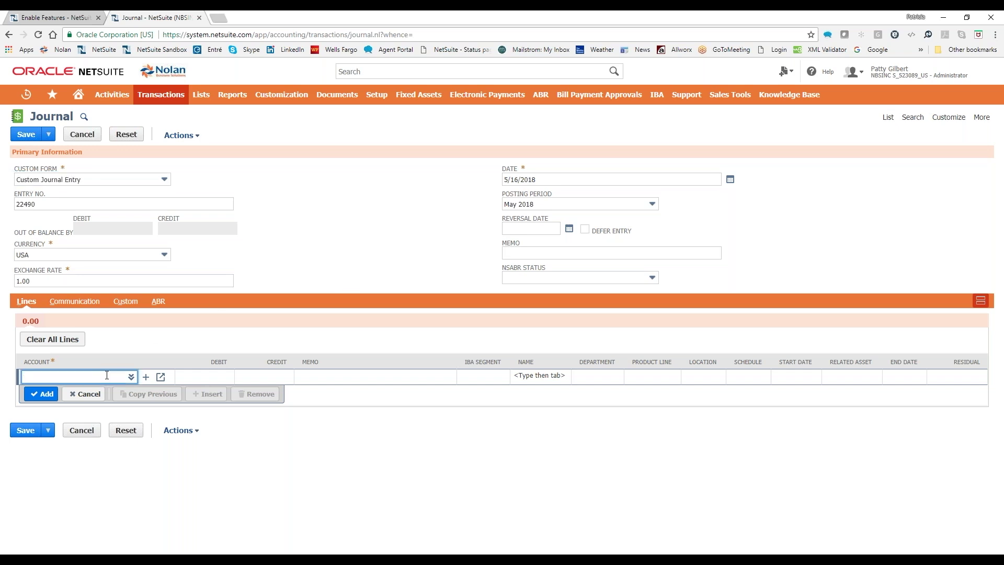
type("62")
key("Tab")
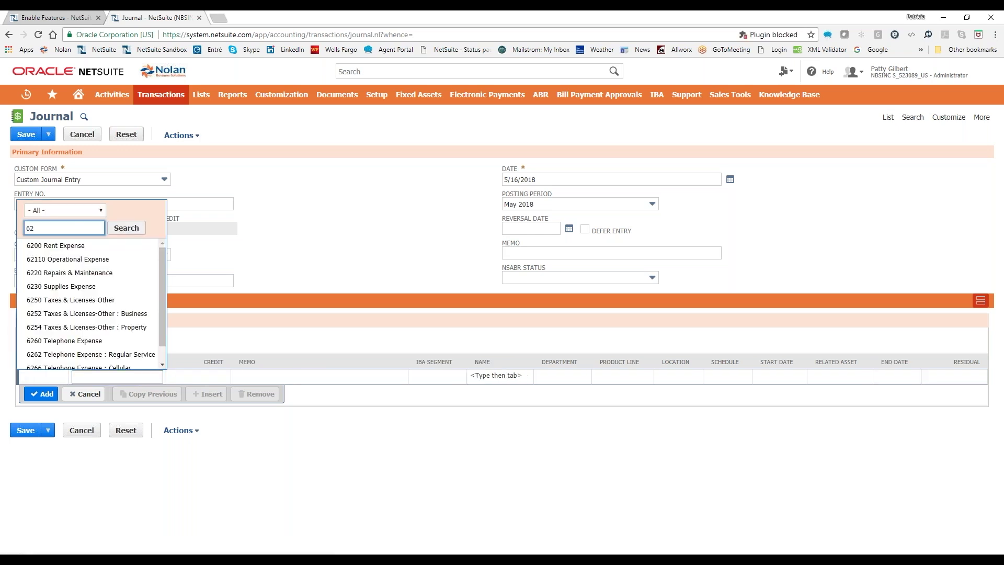
key("Down")
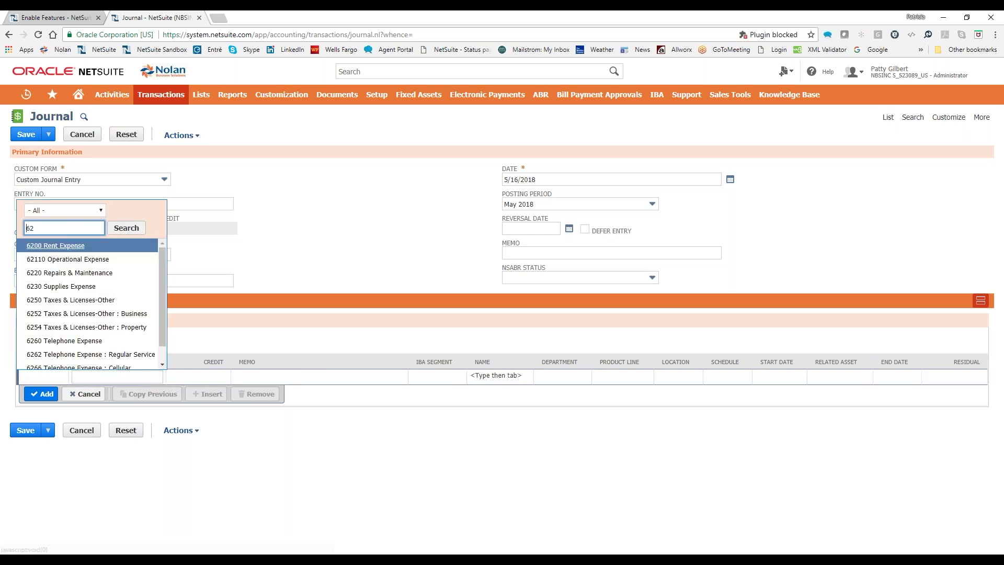
key("Return")
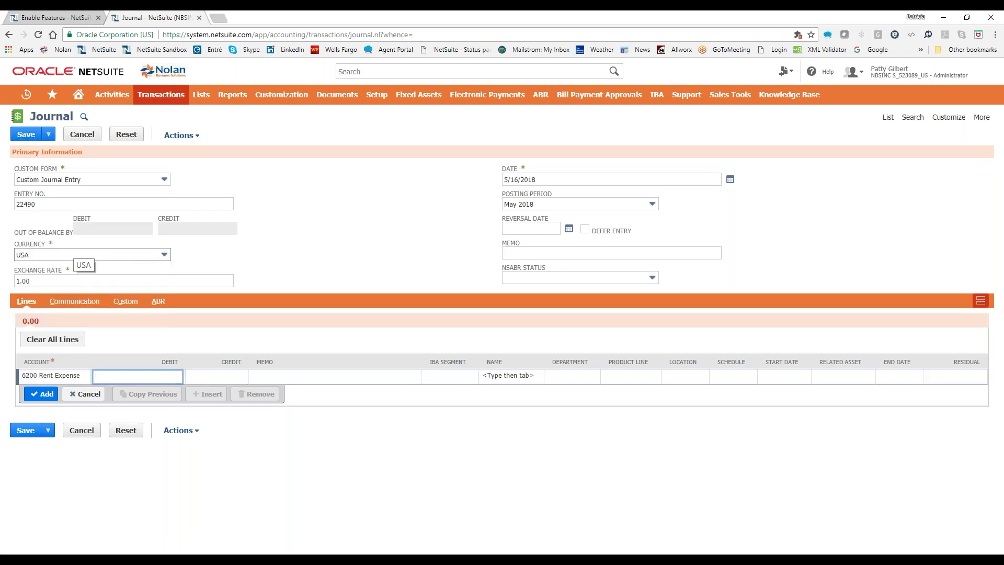
type("5000")
key("Tab")
key("Tab")
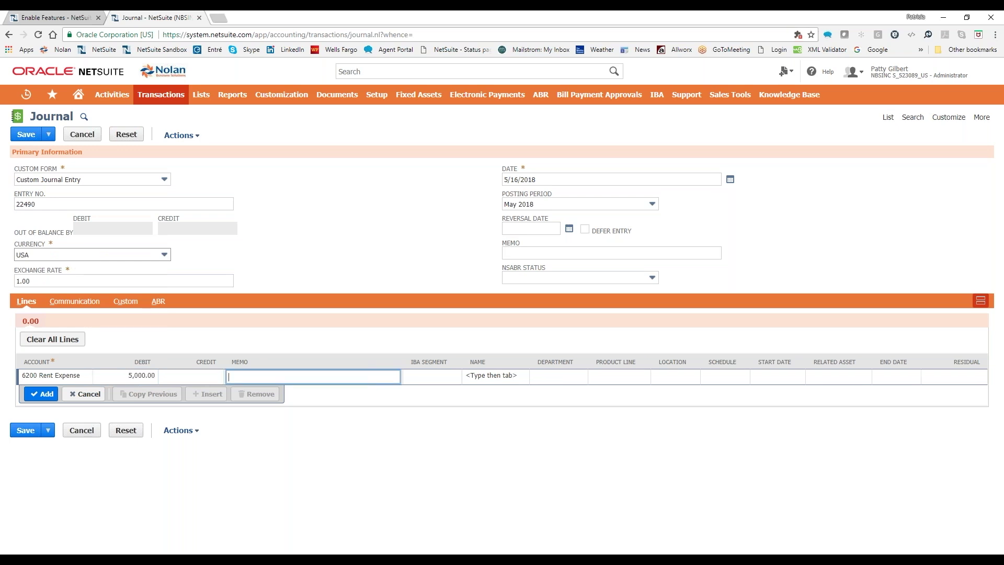
type("Rockie")
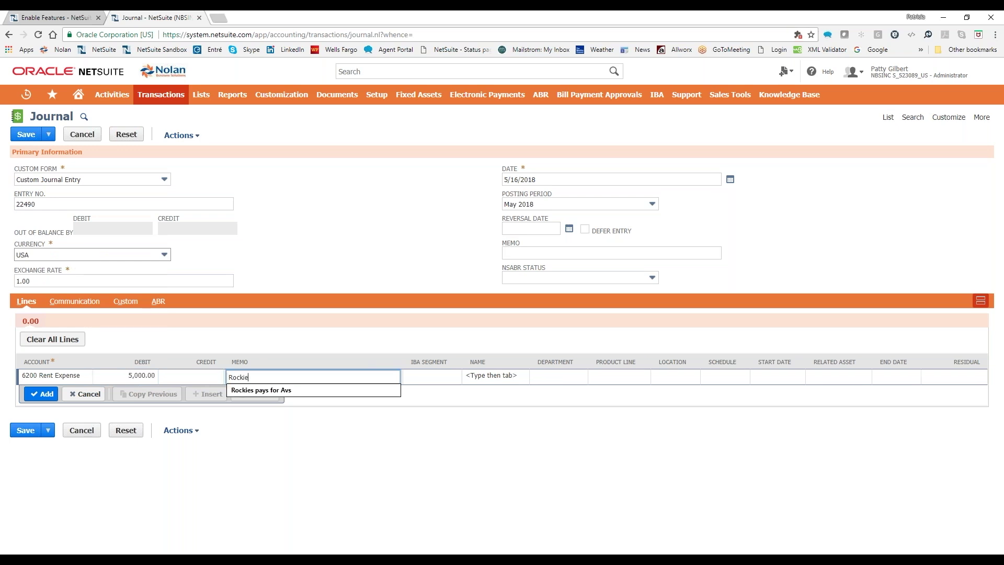
type("s send exp ")
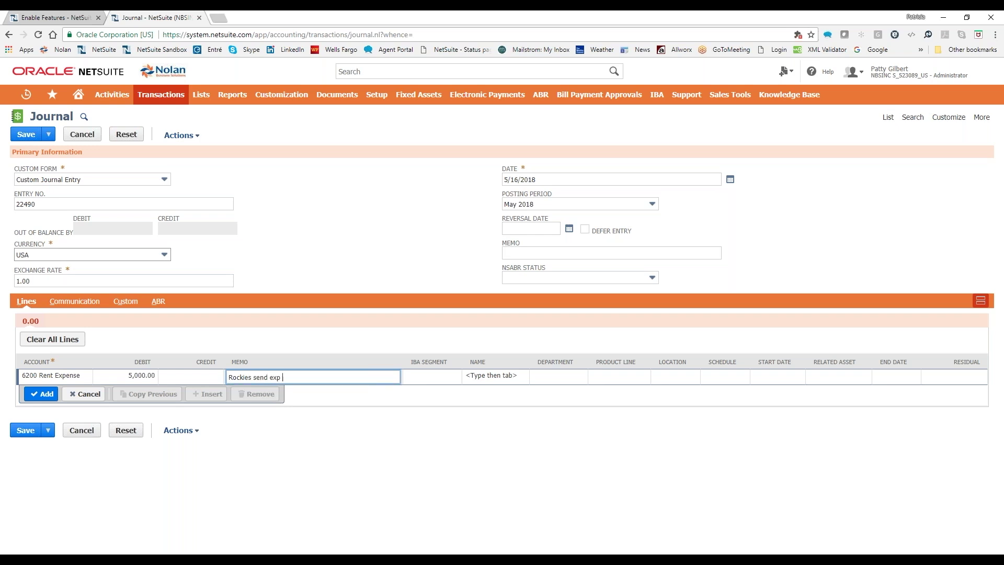
type("to Avs")
key("Tab")
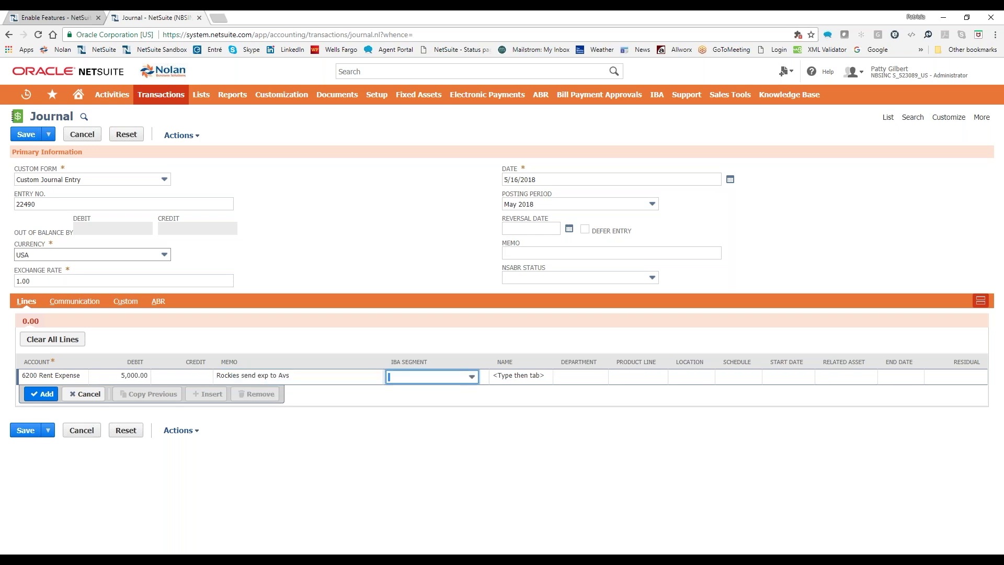
Set the debit line's IBA segment to Corporate Office : Avalanche and add the line to the journal
left_click(426, 379)
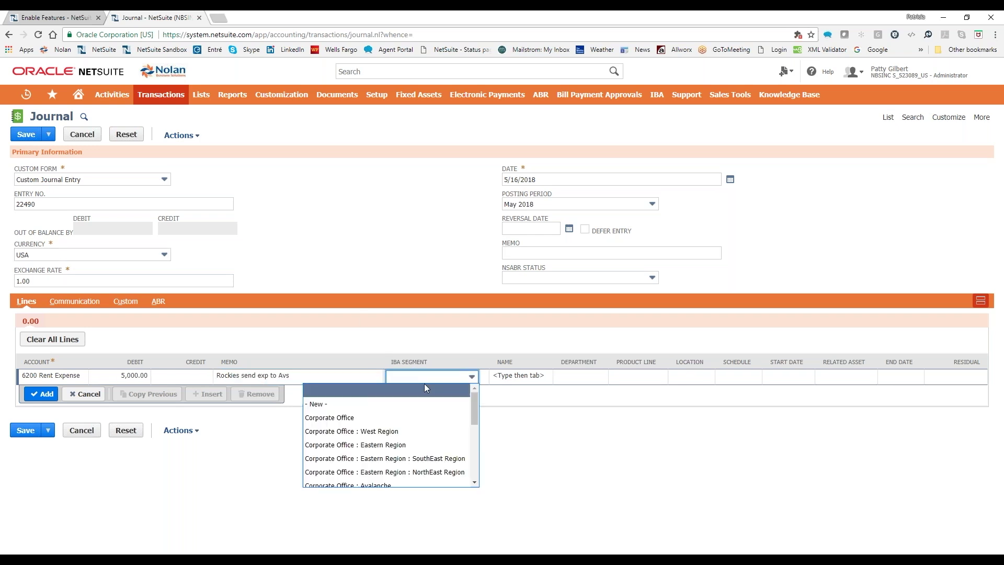
key("Down")
key("Down")
key("Down")
key("Down")
key("Down")
key("Down")
key("Down")
key("Return")
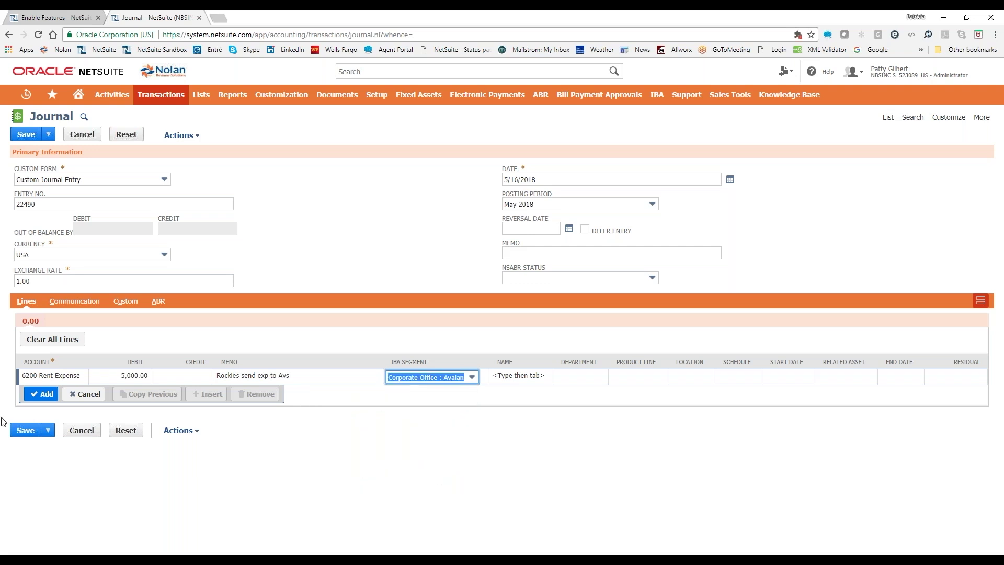
left_click(43, 393)
Add a journal line crediting 6200 Rent Expense for 5,000.00 with the IBA segment Corporate Office : Avalanche
type("6200")
key("Tab")
key("Tab")
type("5,00")
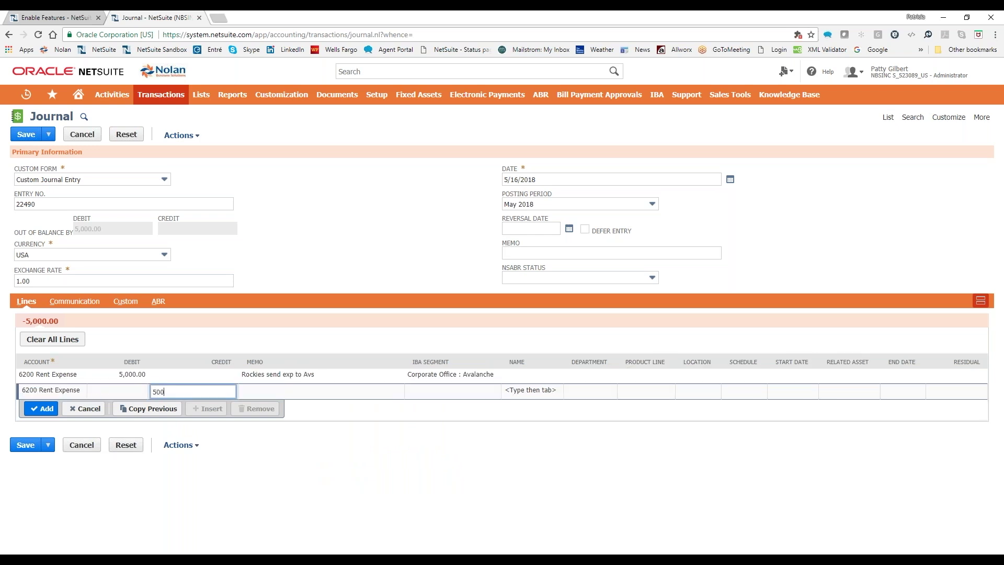
type("0")
key("Tab")
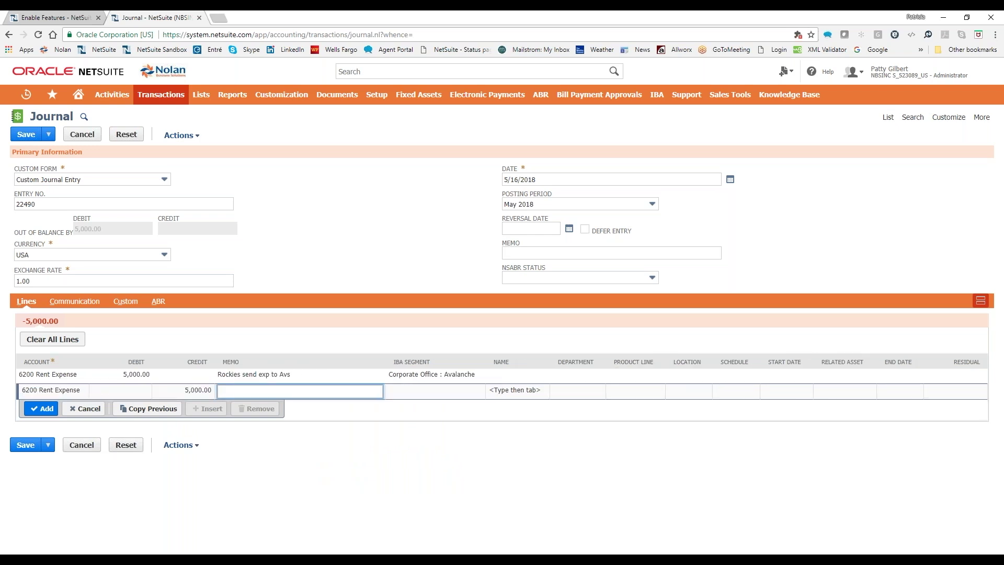
left_click(424, 396)
scroll(419, 421, "down", 2)
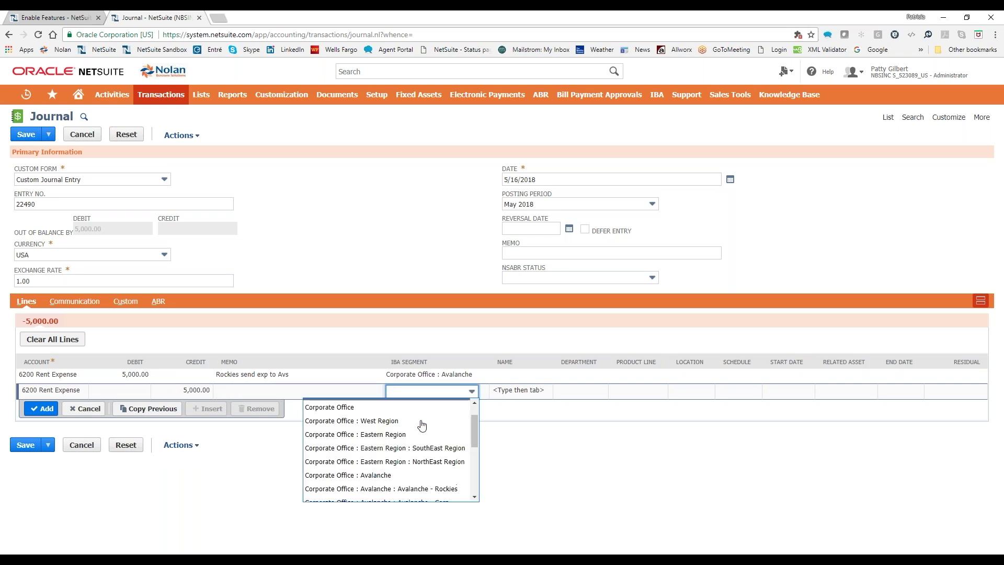
left_click(379, 450)
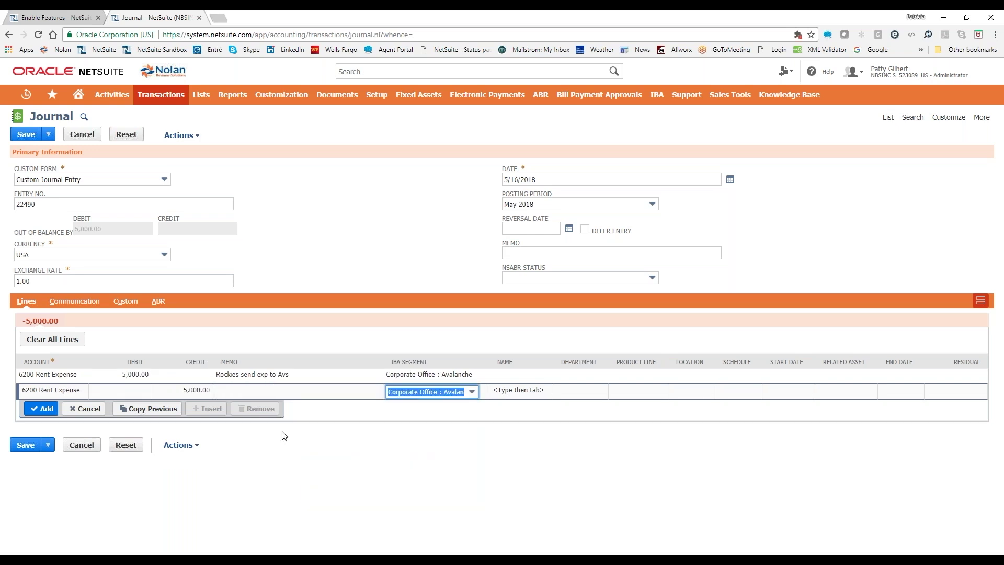
left_click(42, 408)
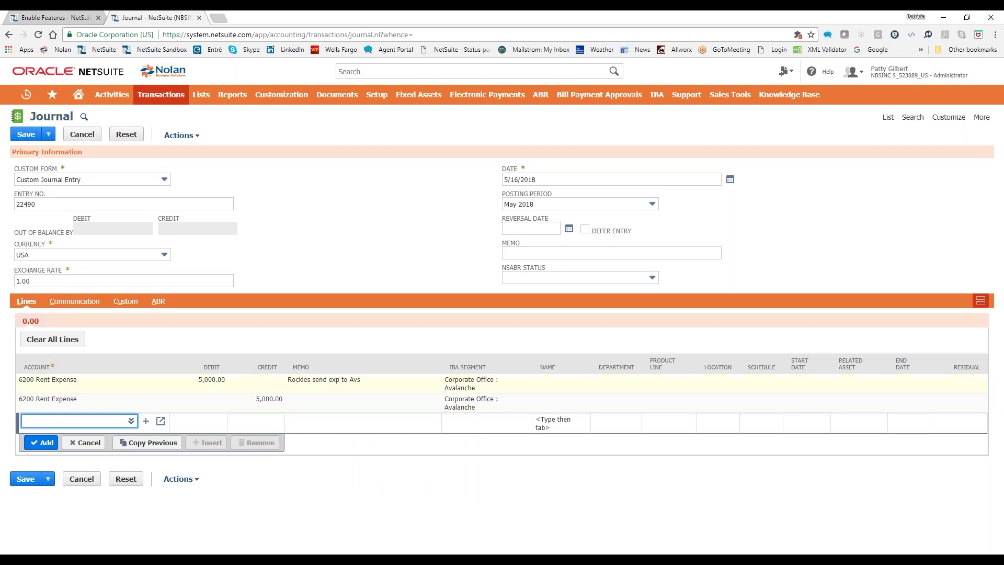
Change the credit line's IBA segment to Corporate Office : Rockies and accept the line
left_click(464, 399)
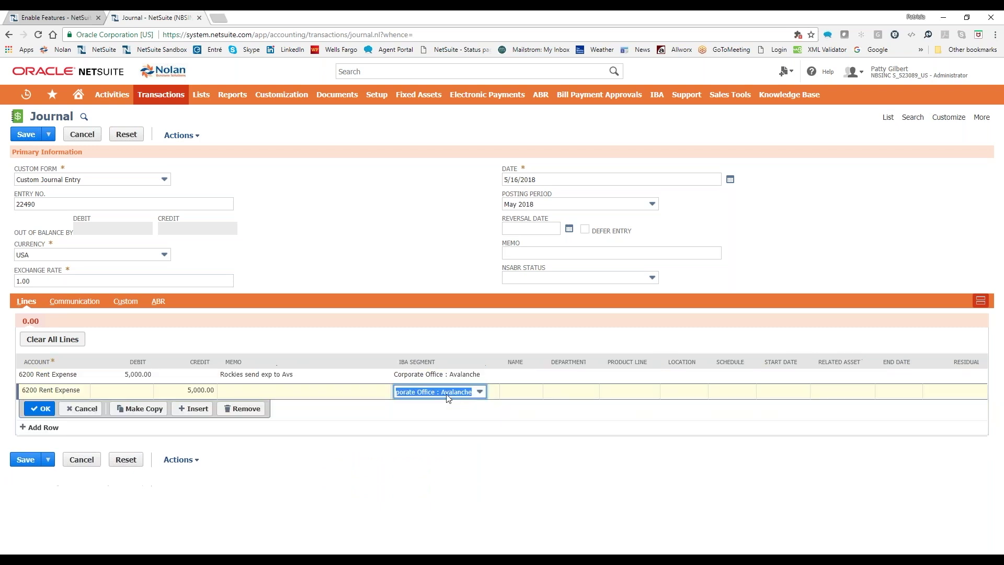
left_click(447, 397)
left_click(419, 446)
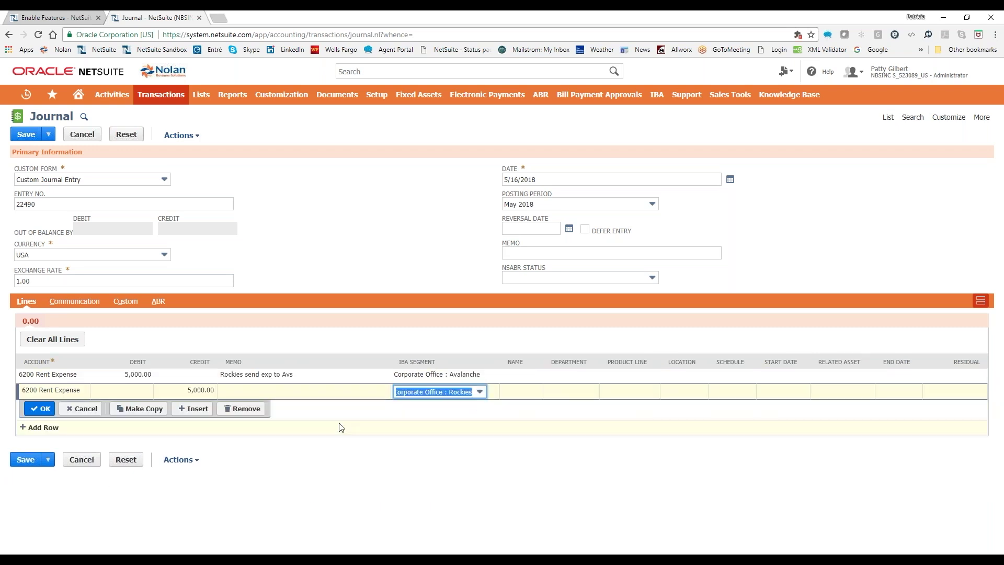
left_click(33, 413)
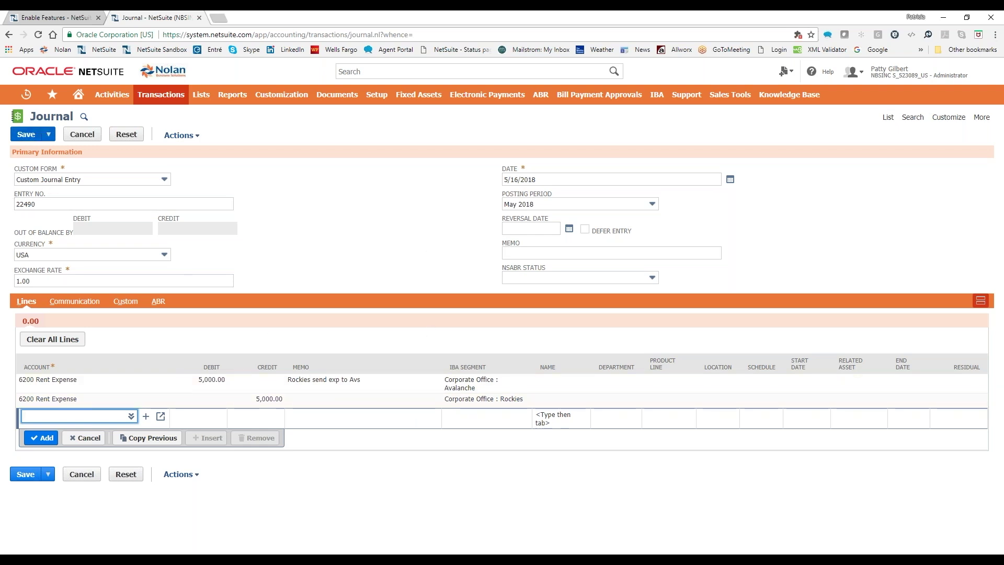
Save the journal entry, examine the due to/from lines in its GL Impact, and return to the journal
left_click(25, 135)
left_click(161, 192)
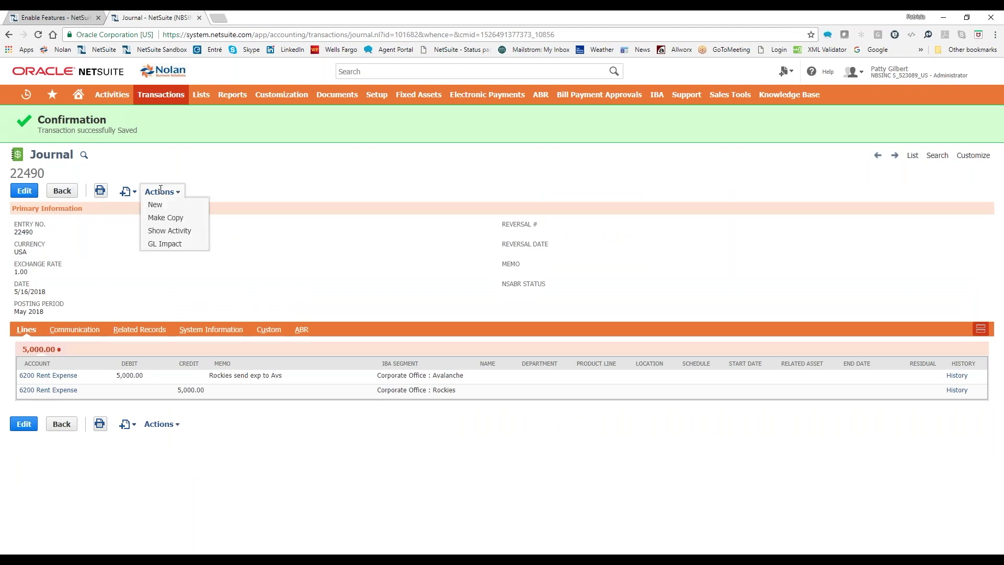
left_click(165, 245)
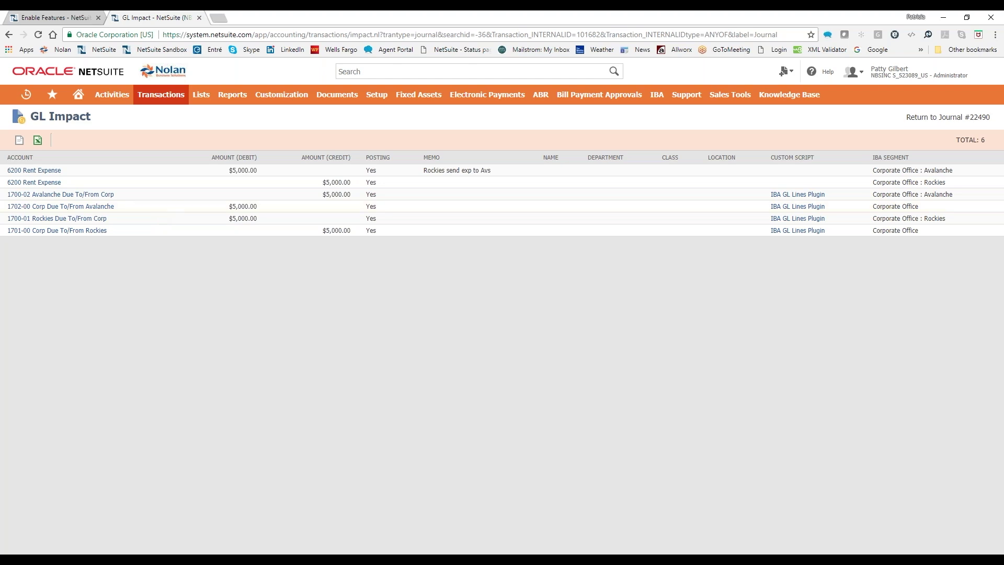
left_click(923, 124)
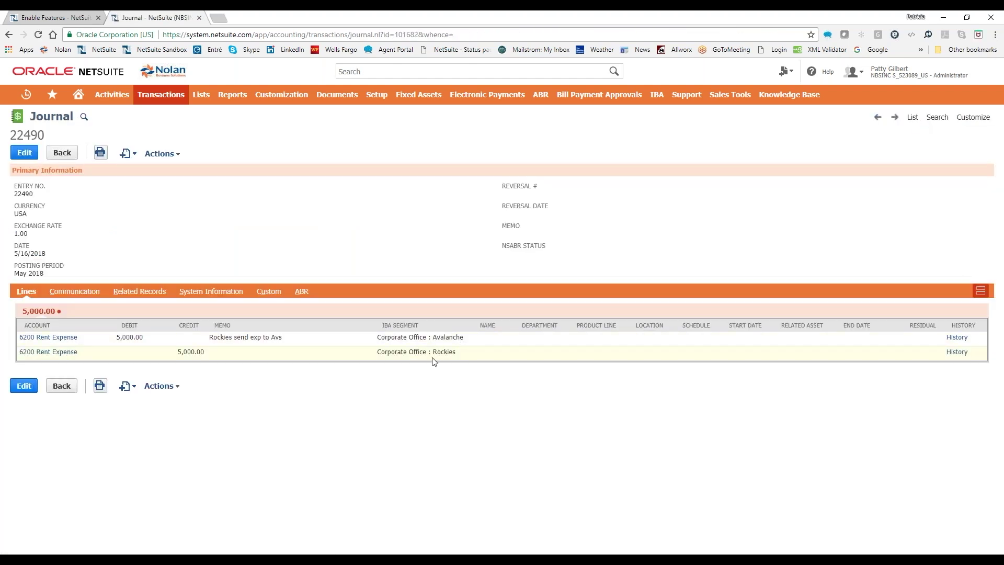
Start another new journal entry and enter a line debiting 6200 Rent Expense for 7,000.00
mouse_move(173, 150)
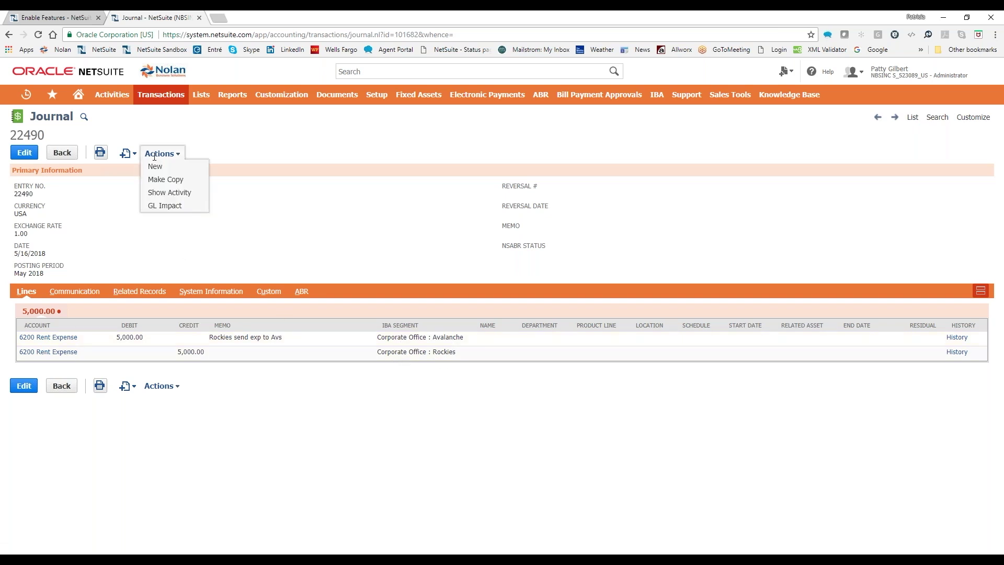
left_click(155, 166)
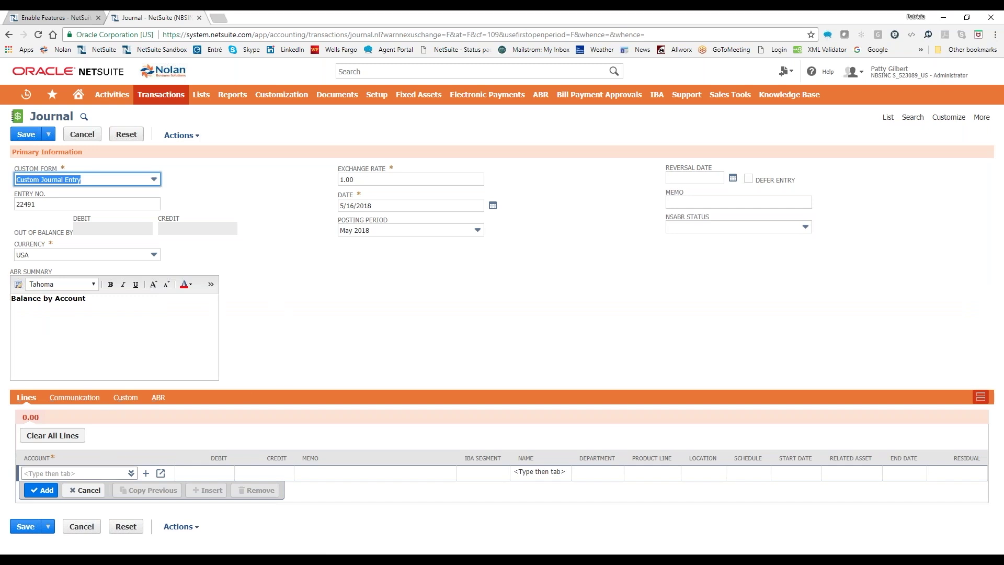
left_click(101, 472)
type("6200")
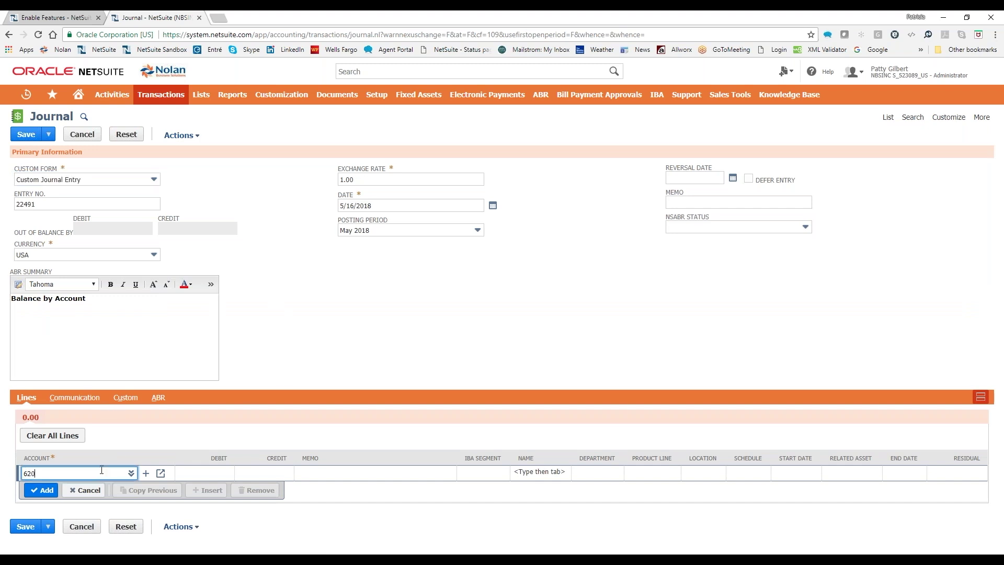
key("Tab")
type("7600")
key("Tab")
key("Tab")
key("Tab")
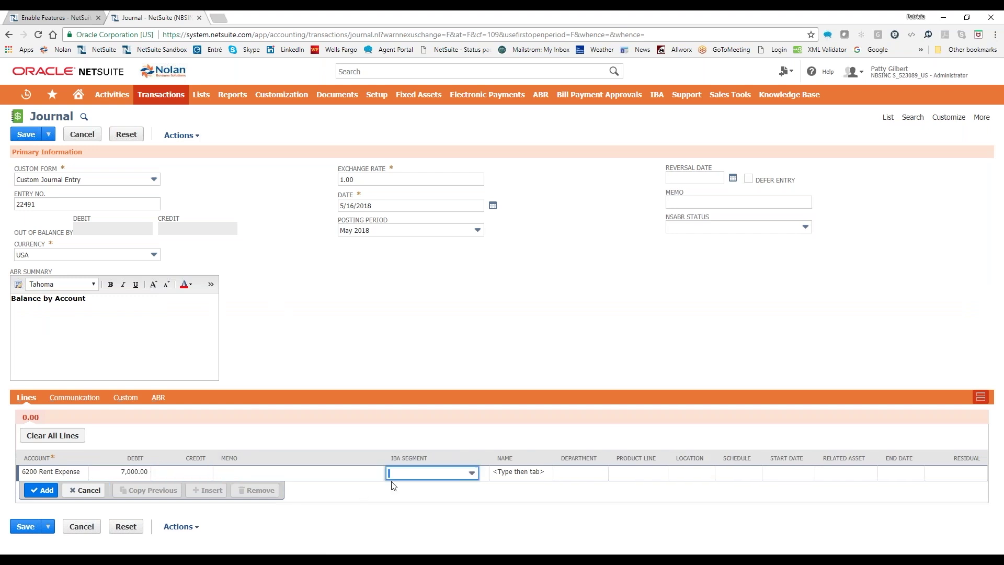
Set the debit line's IBA segment to Corporate Office : Avalanche : Avalanche - Rockies and add the line to the journal
left_click(407, 475)
scroll(420, 433, "down", 1)
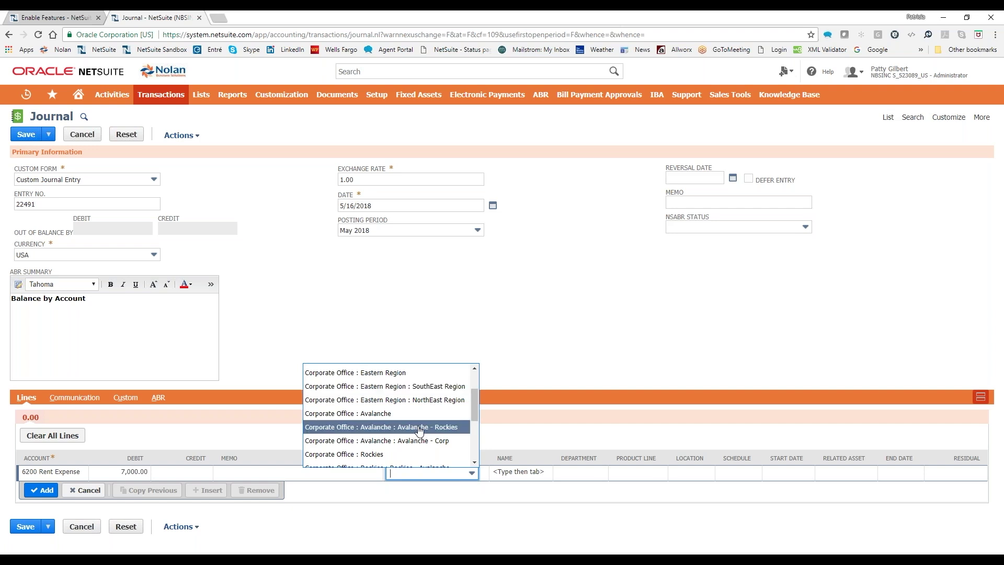
left_click(418, 427)
left_click(44, 494)
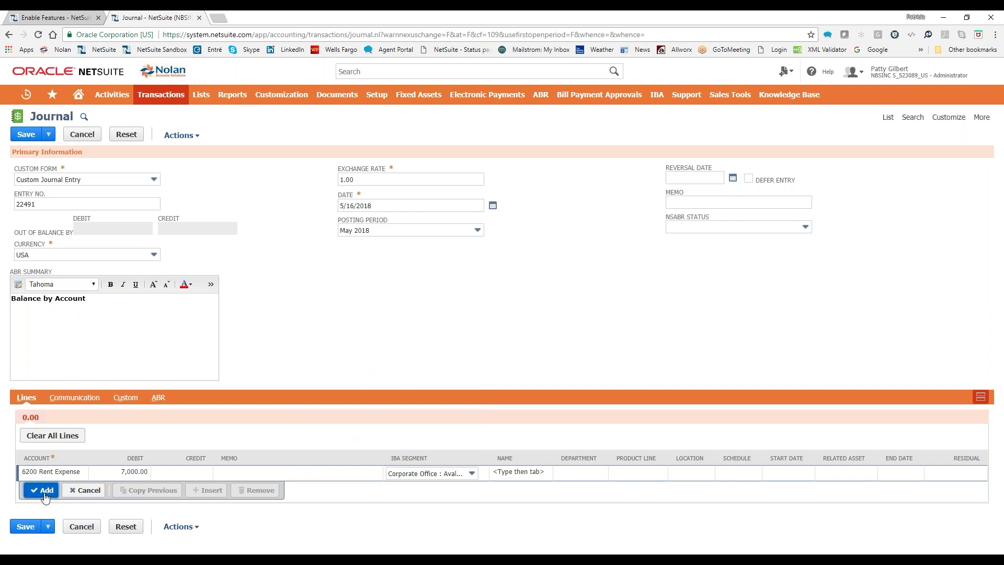
Enter a second journal line crediting 6200 Rent Expense for 7,000.00
type("6200 Rent Expense")
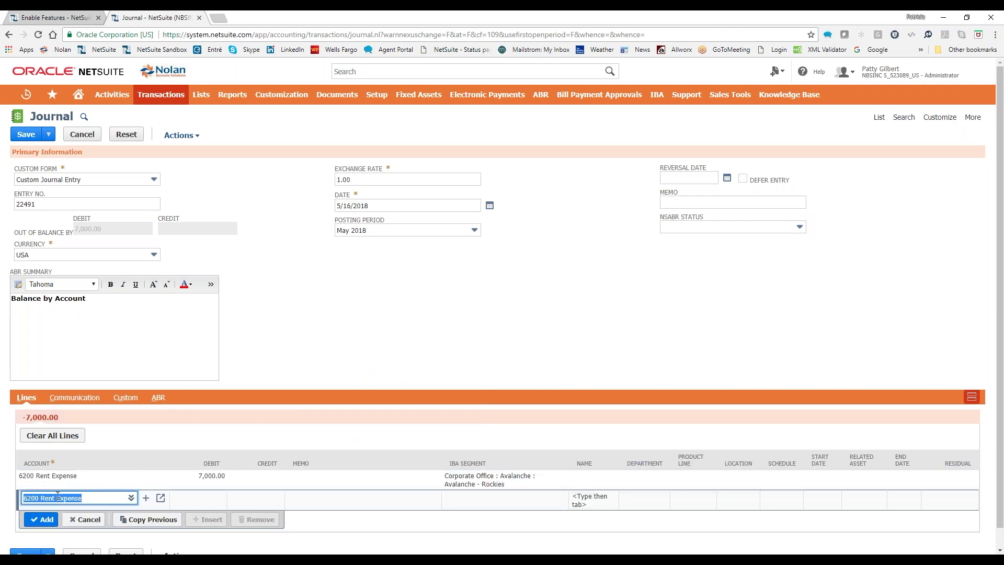
left_click(242, 503)
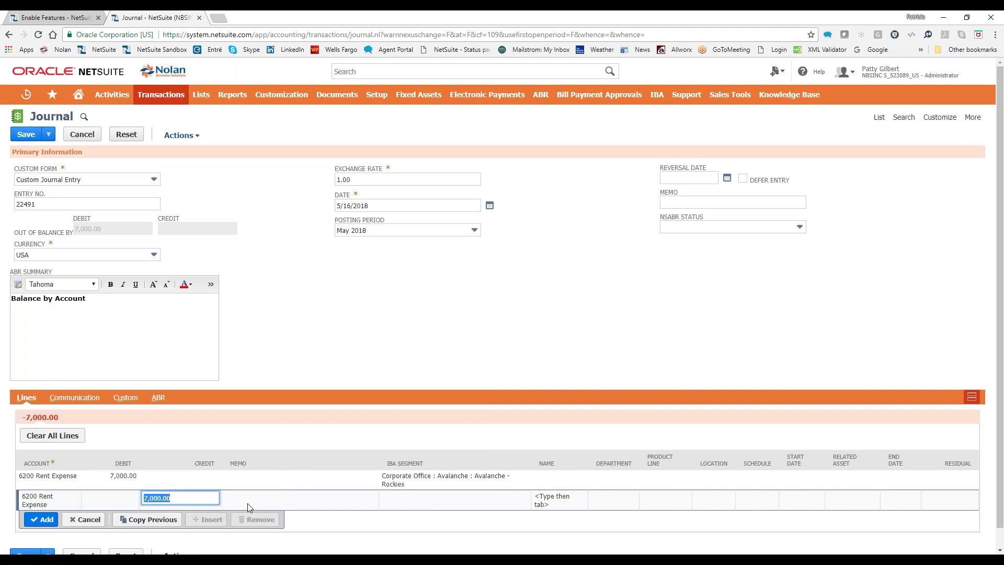
left_click(246, 503)
Set the credit line's IBA segment to Corporate Office : Rockies : Rockies - Avalanche and add the line to the journal
left_click(406, 489)
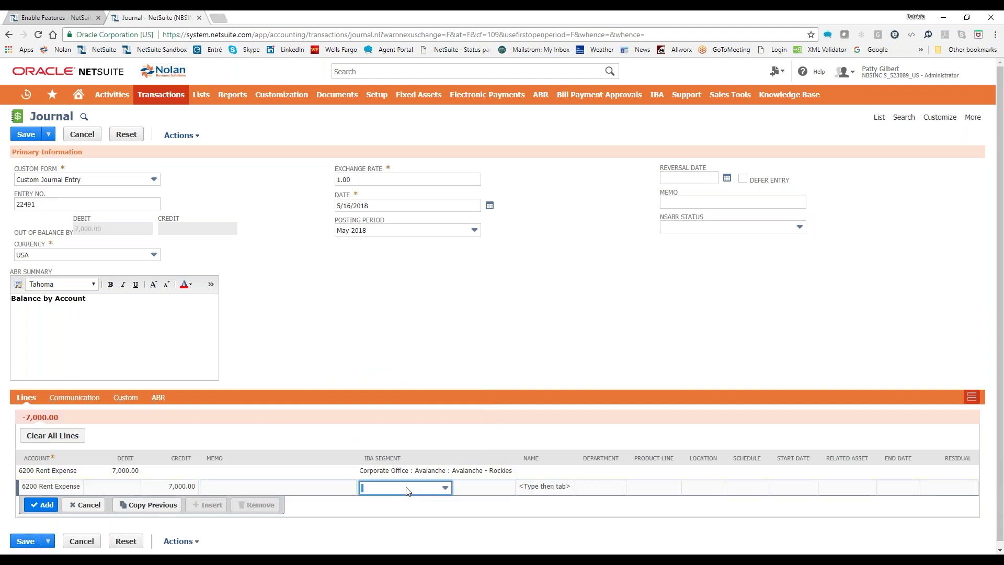
left_click(407, 489)
scroll(428, 450, "down", 1)
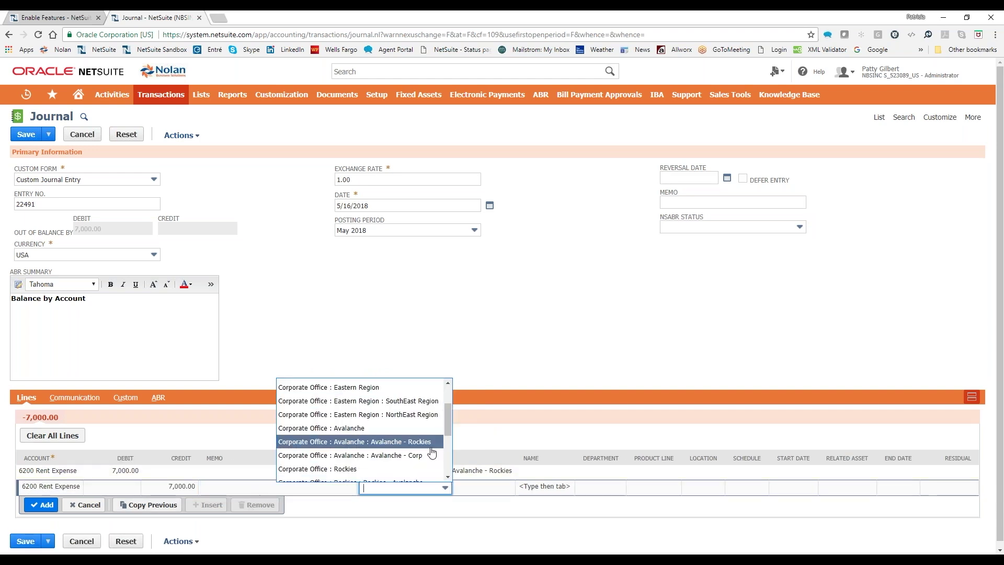
scroll(431, 452, "down", 2)
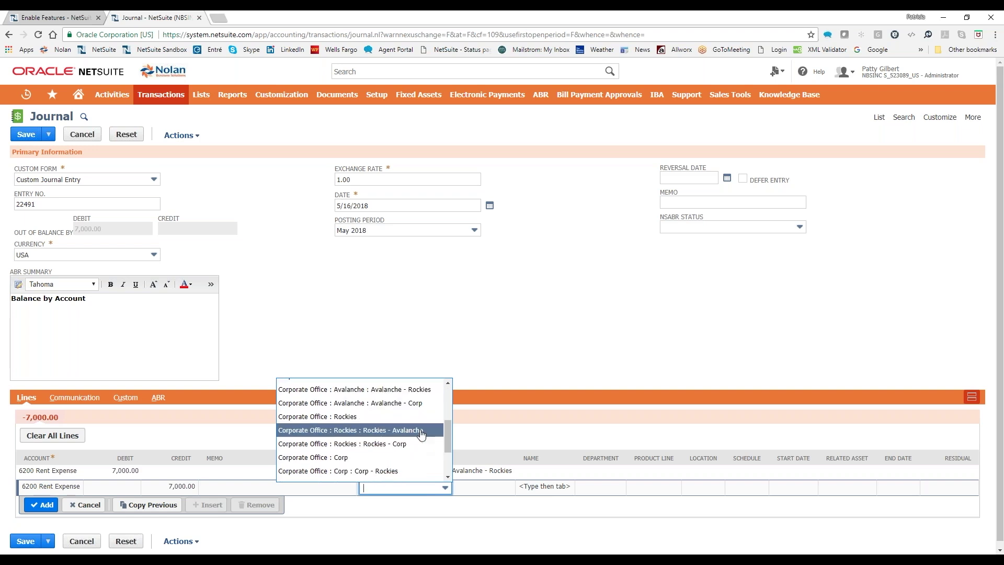
left_click(422, 434)
left_click(42, 506)
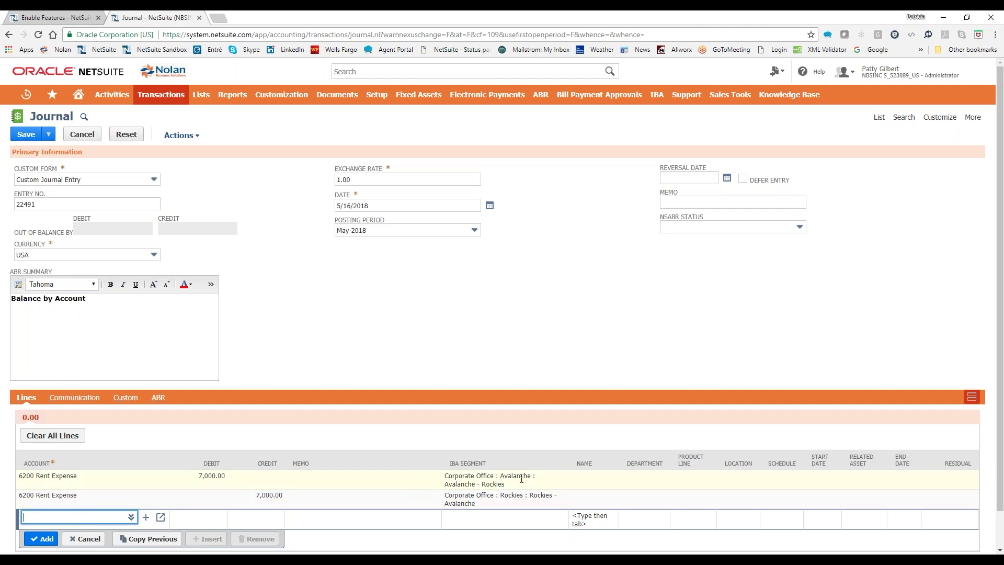
Save the second journal entry and view its GL Impact to examine the direct Avalanche and Rockies due to/from lines
left_click(25, 136)
left_click(166, 192)
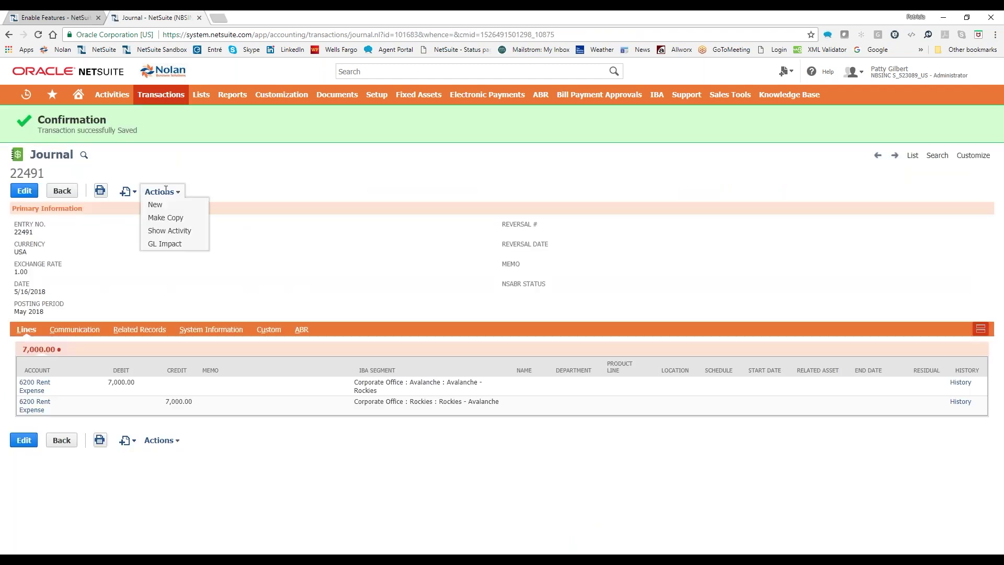
left_click(173, 245)
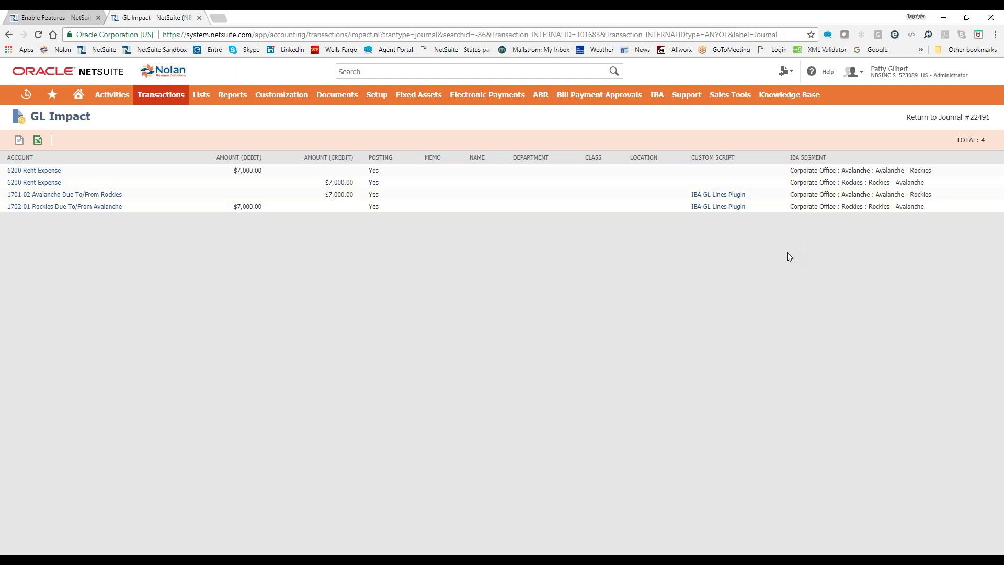
Open the IBA Control Accounts list to examine the due to/from accounts per segment, and switch back to the Enable Features page
mouse_move(657, 94)
mouse_move(664, 133)
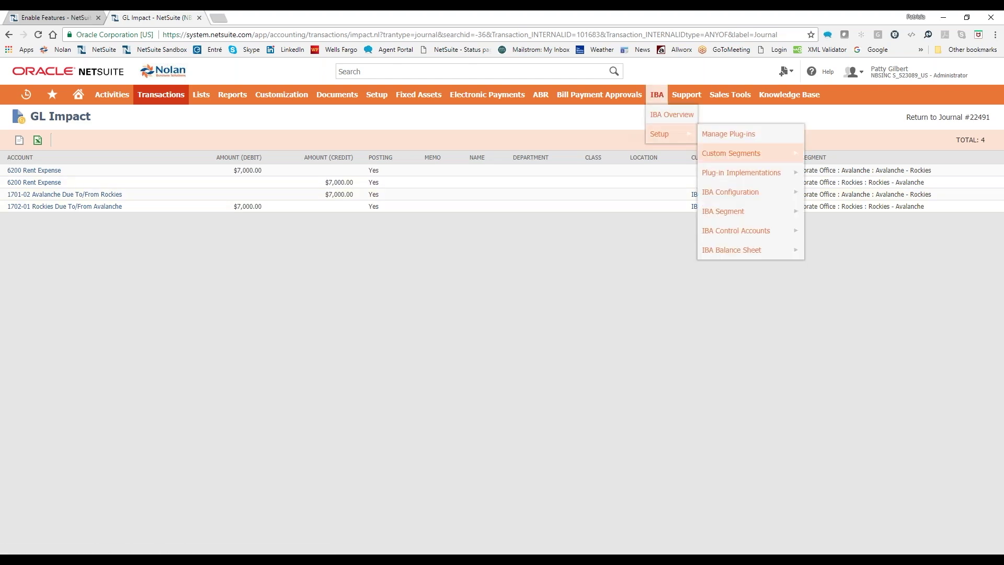
left_click(739, 231)
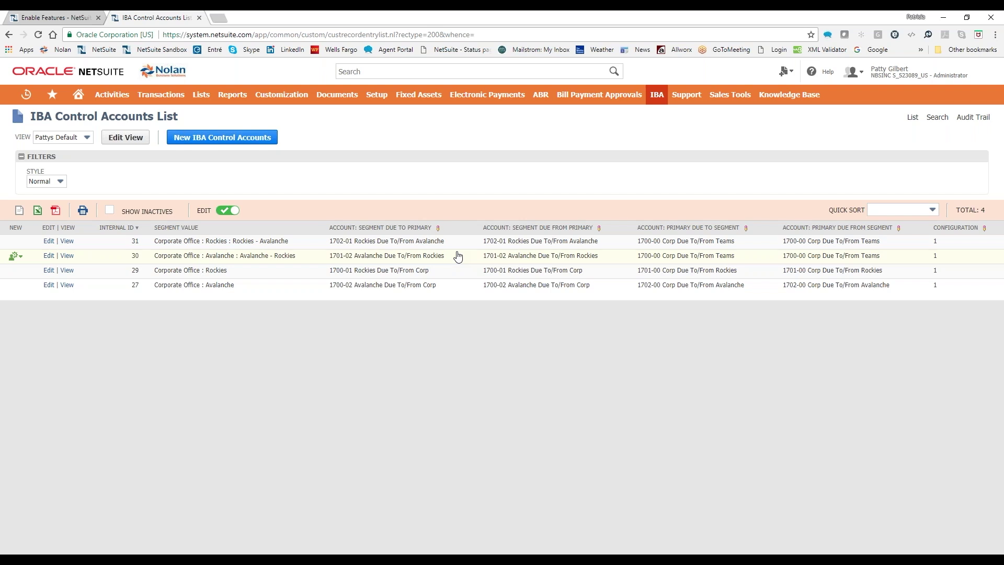
left_click(74, 18)
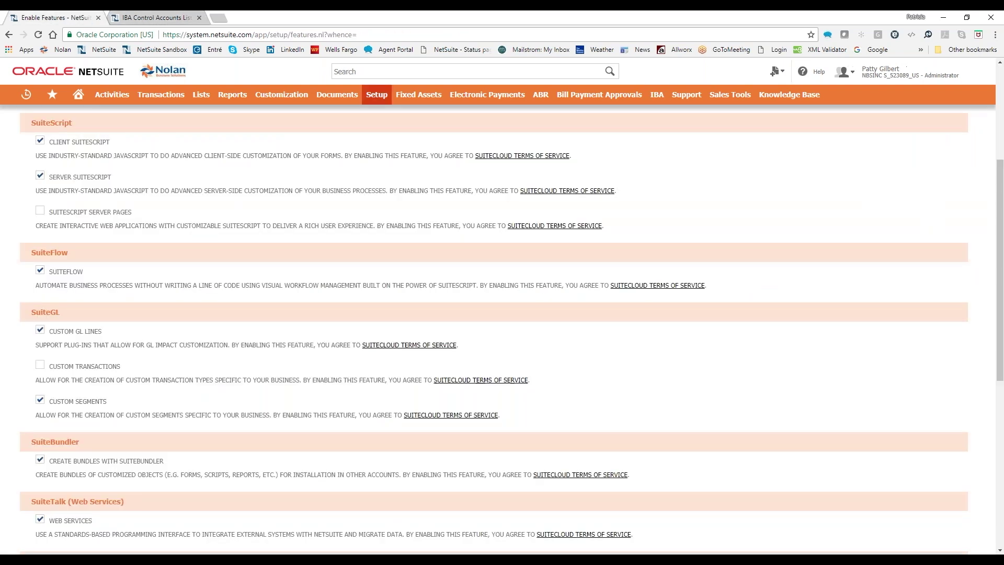